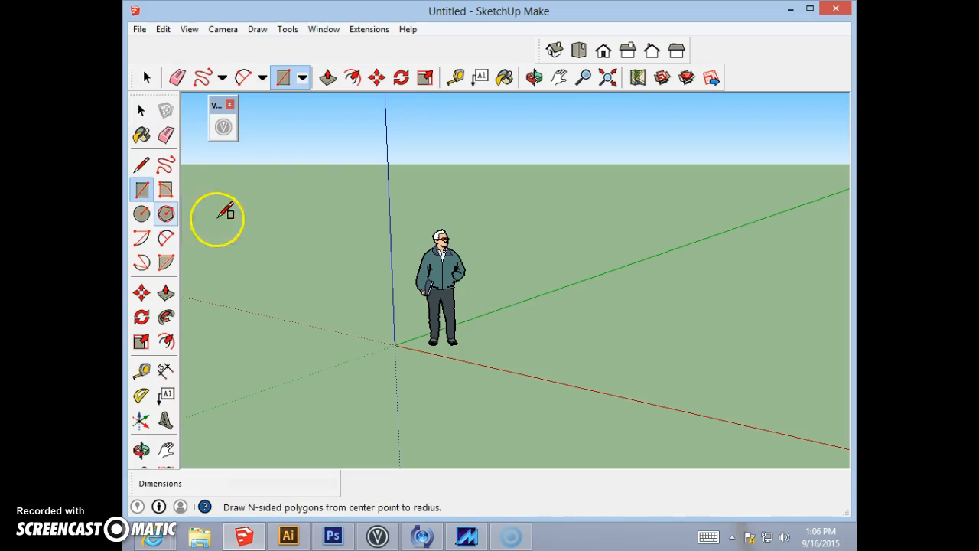
- Draw a rectangle about 5' by 3' 6" on the ground beside the standing figure
left_click(544, 313)
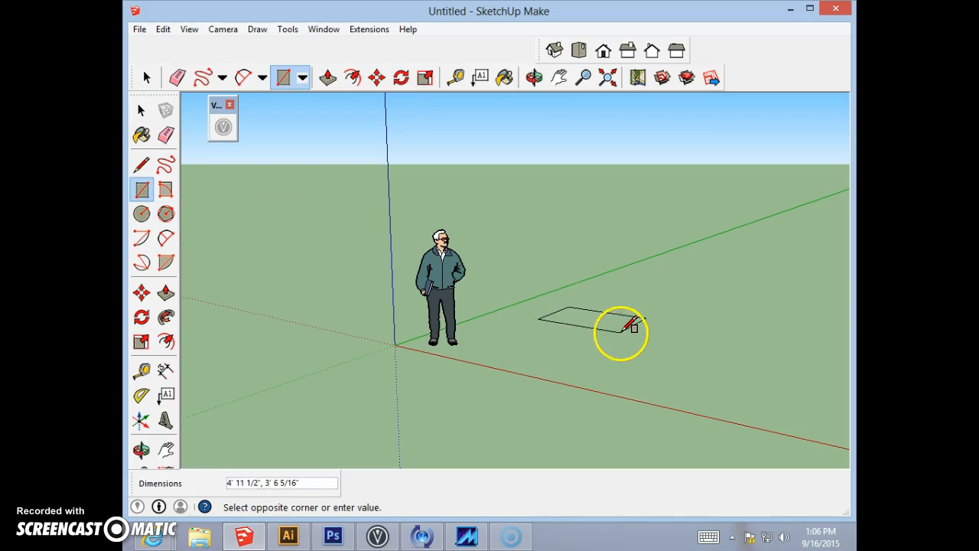
left_click(623, 337)
scroll(527, 340, "up", 5)
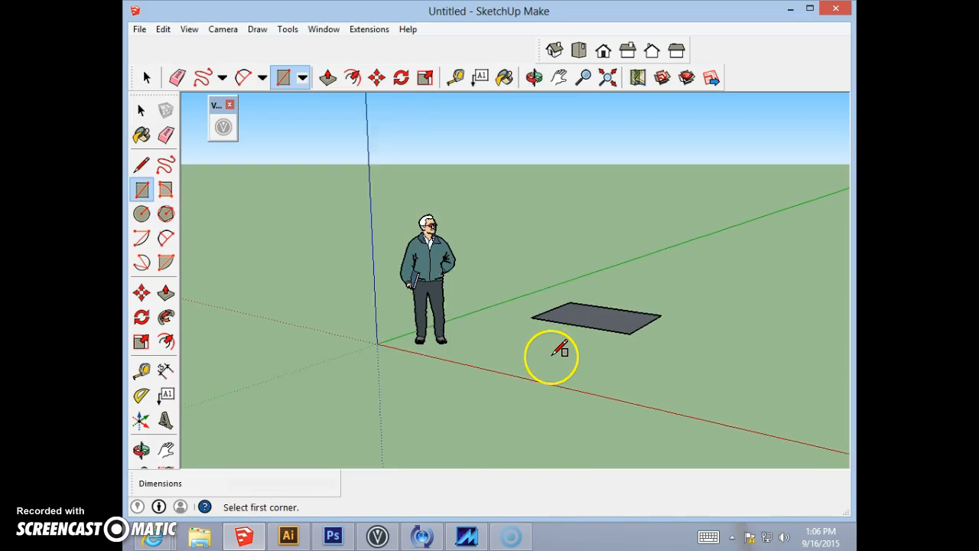
scroll(562, 342, "down", 2)
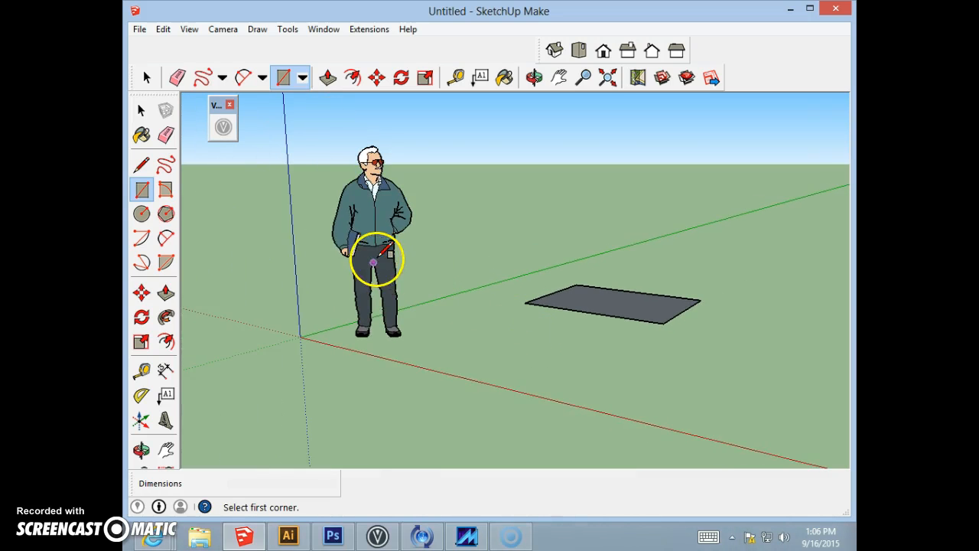
- Push/Pull the ground rectangle up about 4' to form a box
left_click(141, 111)
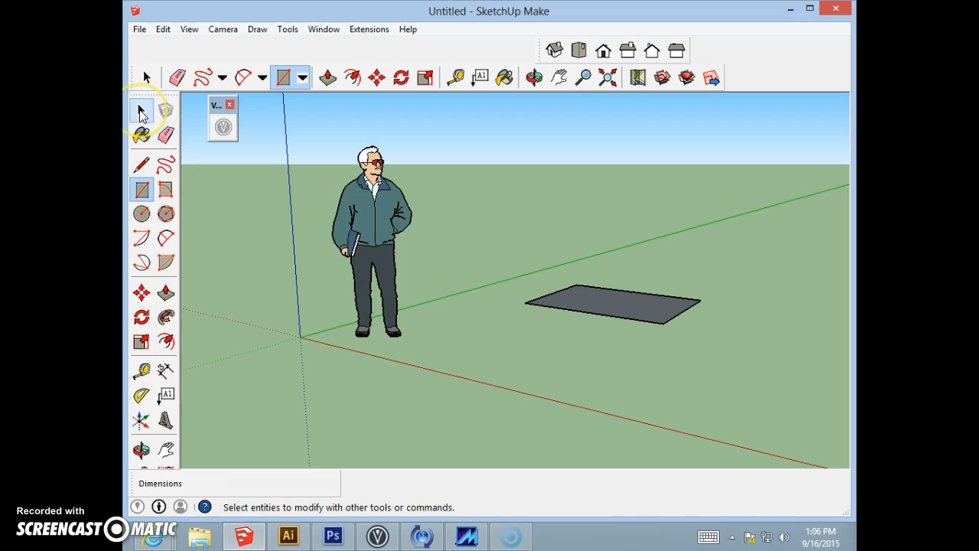
left_click(144, 191)
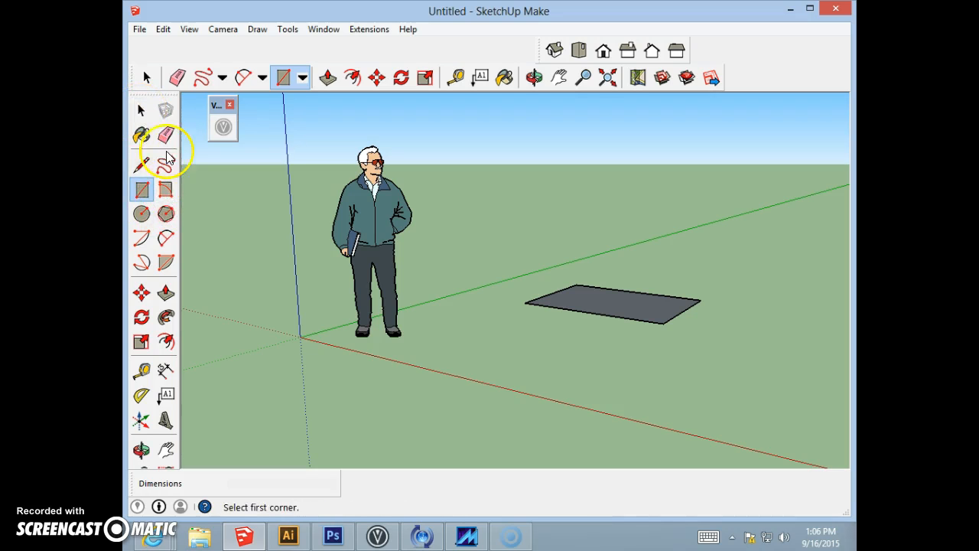
left_click(172, 297)
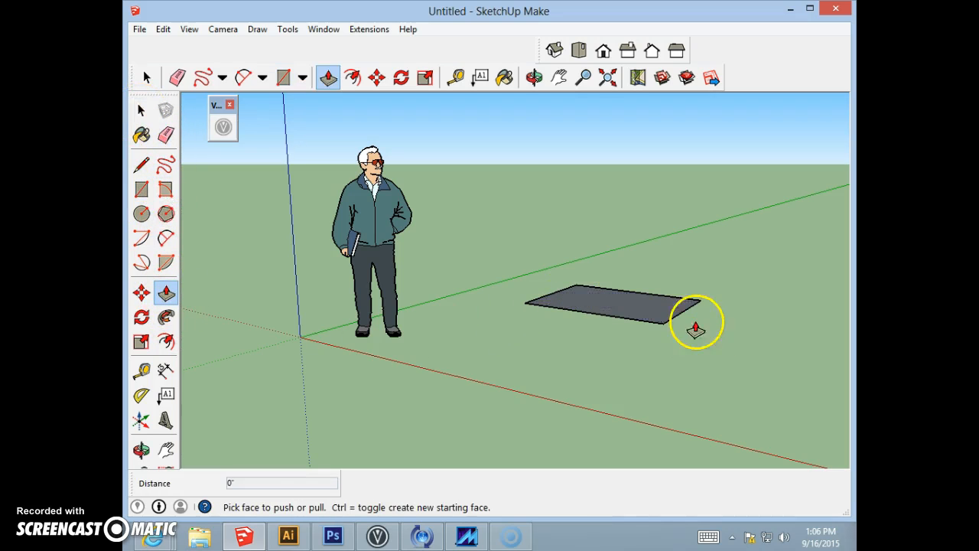
left_click_drag(636, 317, 650, 197)
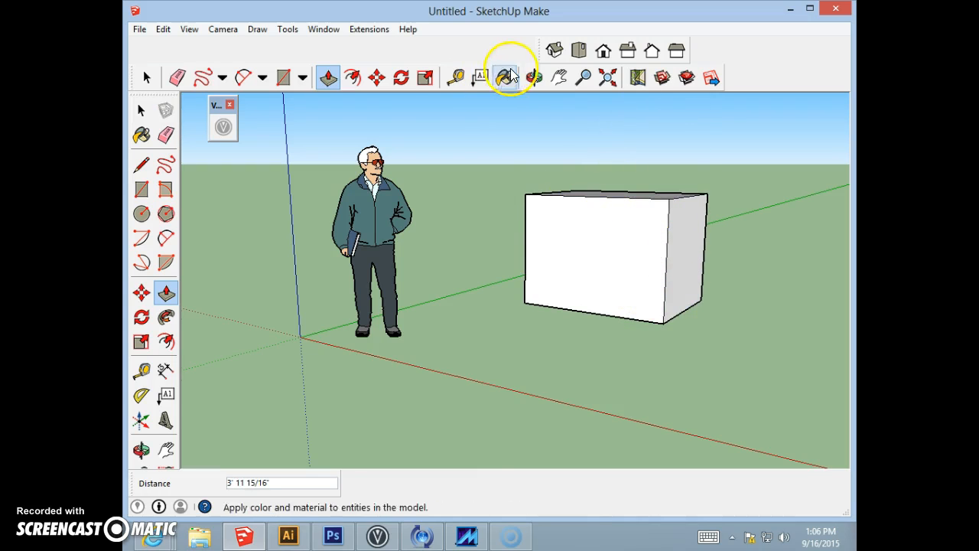
- Draw a jagged seat profile with connected lines across the box's end face, from its upper edge to its front vertical edge
left_click(534, 78)
left_click_drag(727, 201, 696, 291)
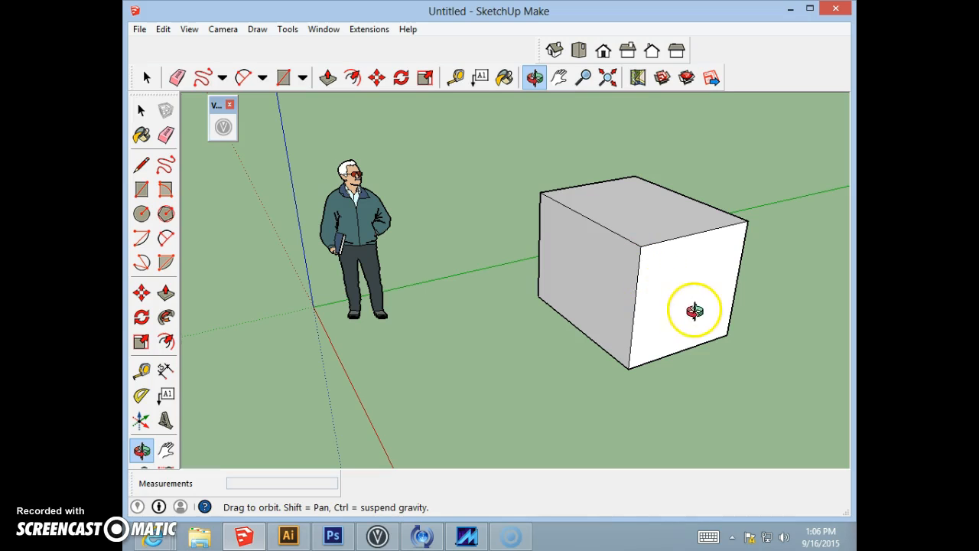
left_click(150, 165)
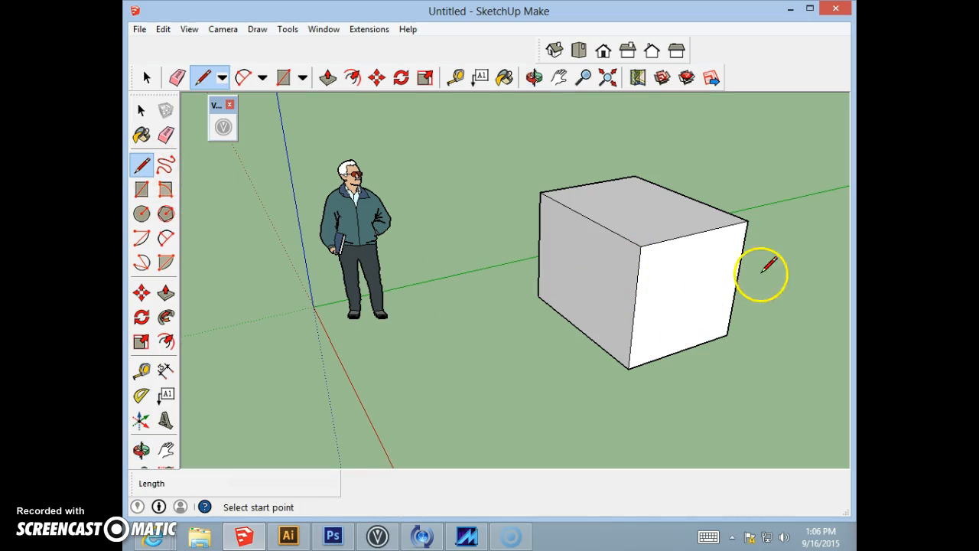
left_click(726, 225)
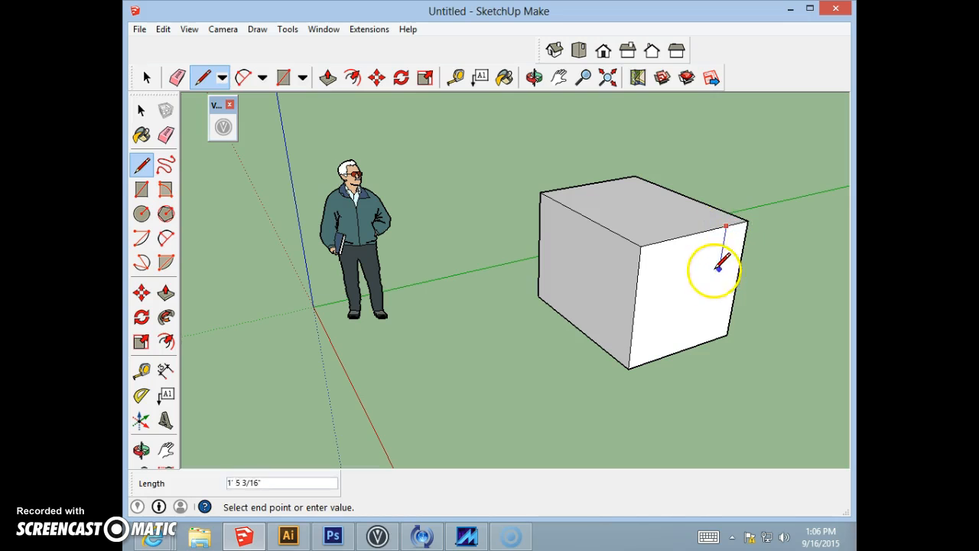
left_click(699, 294)
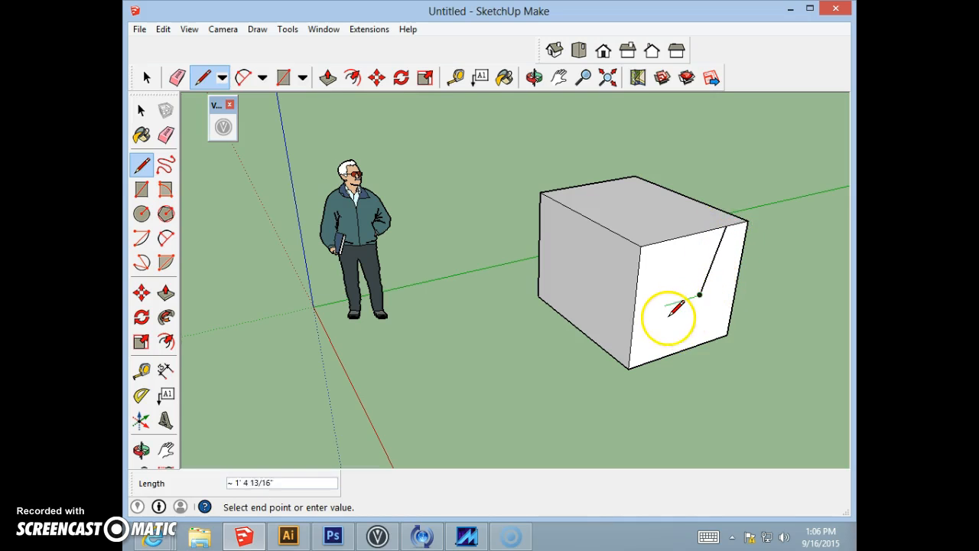
left_click(668, 325)
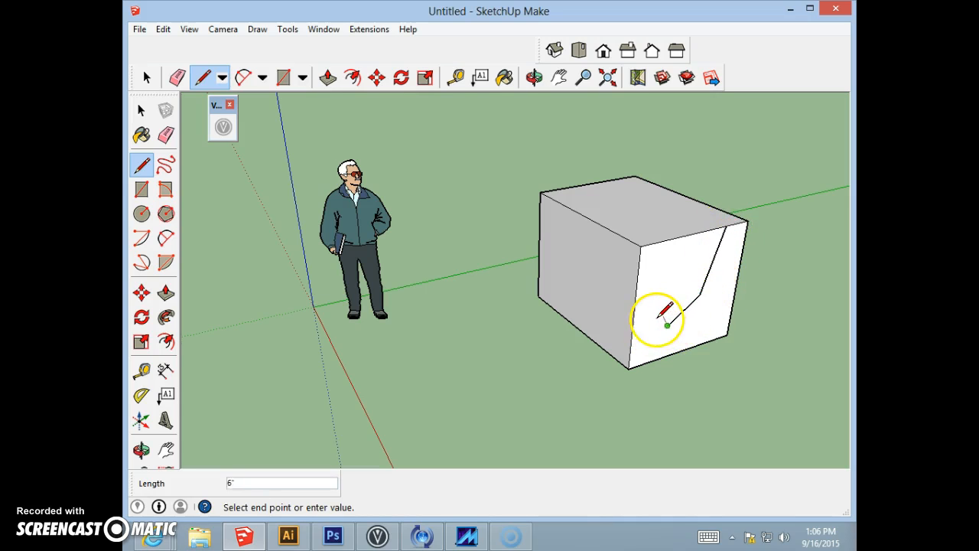
left_click(639, 334)
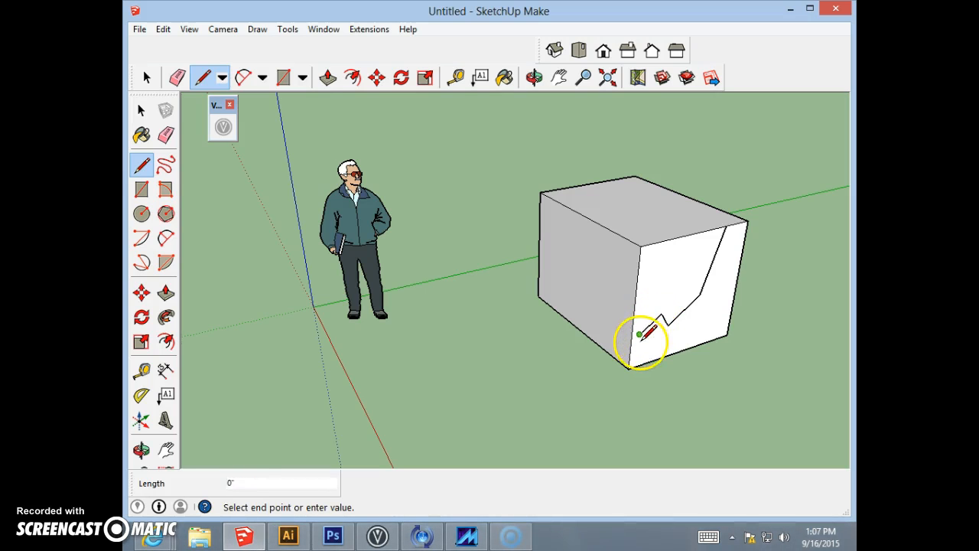
left_click(633, 339)
left_click(631, 337)
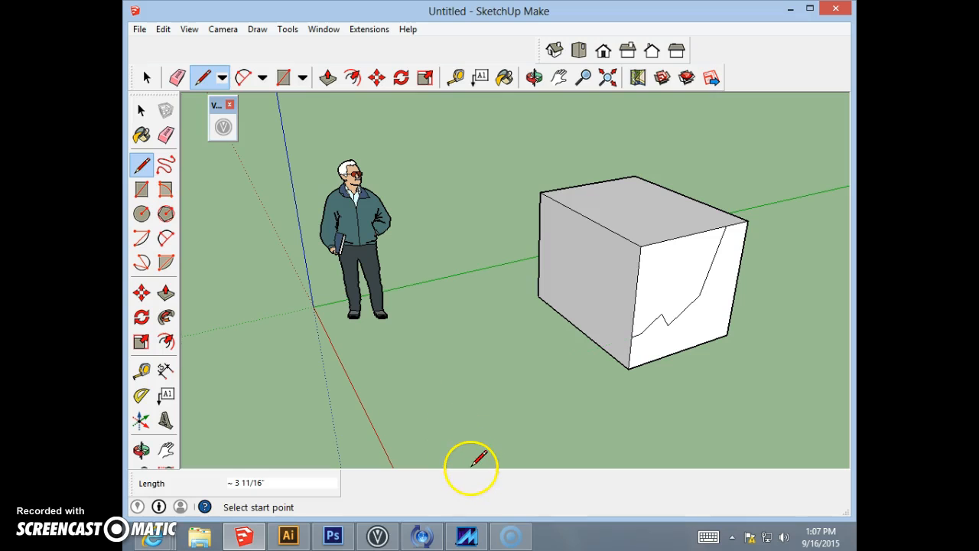
- Push the end-face area above the profile line about 5' 4" through the box, leaving a solid bench shape
left_click(167, 293)
left_click_drag(695, 291, 559, 234)
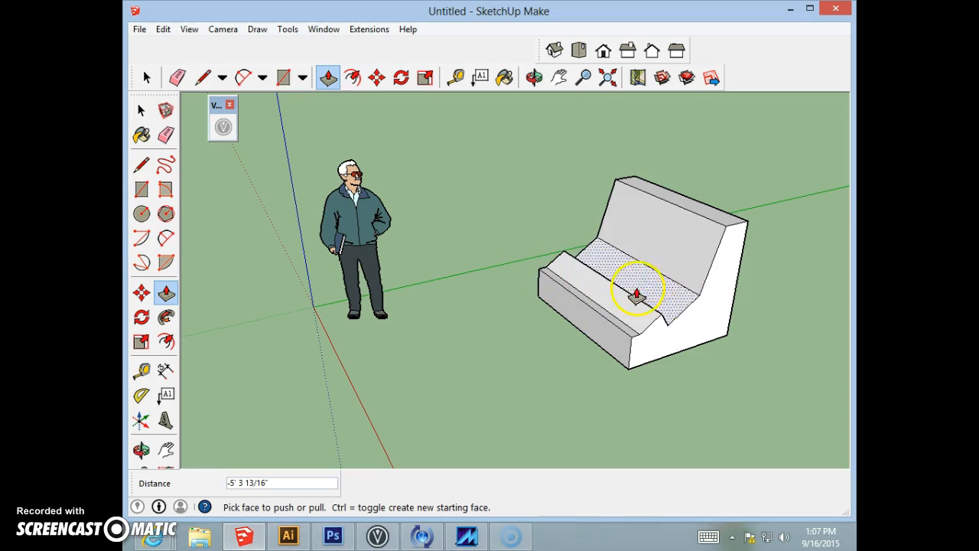
left_click(141, 111)
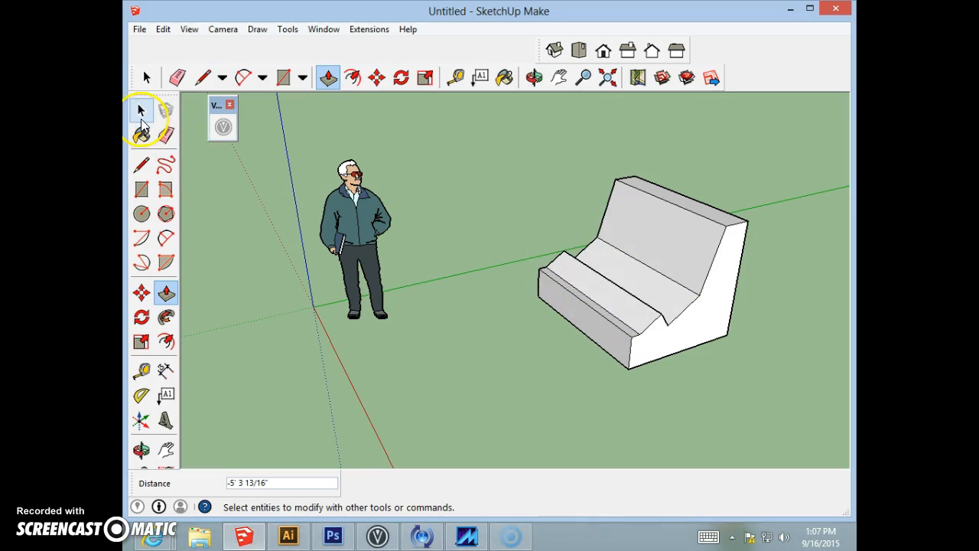
- Move the long ridge edge of the bench seat down about 1' and back up about 1' 2"
left_click(141, 113)
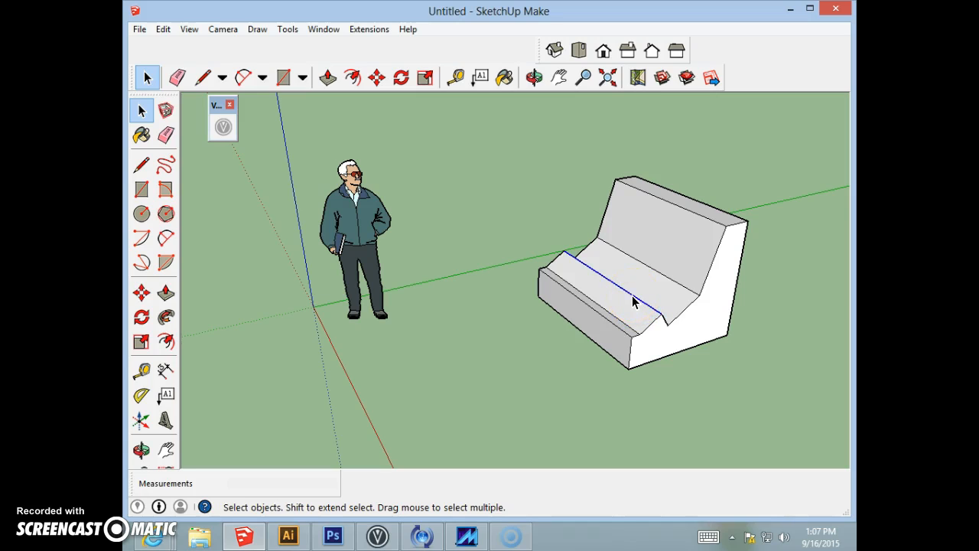
left_click(358, 325)
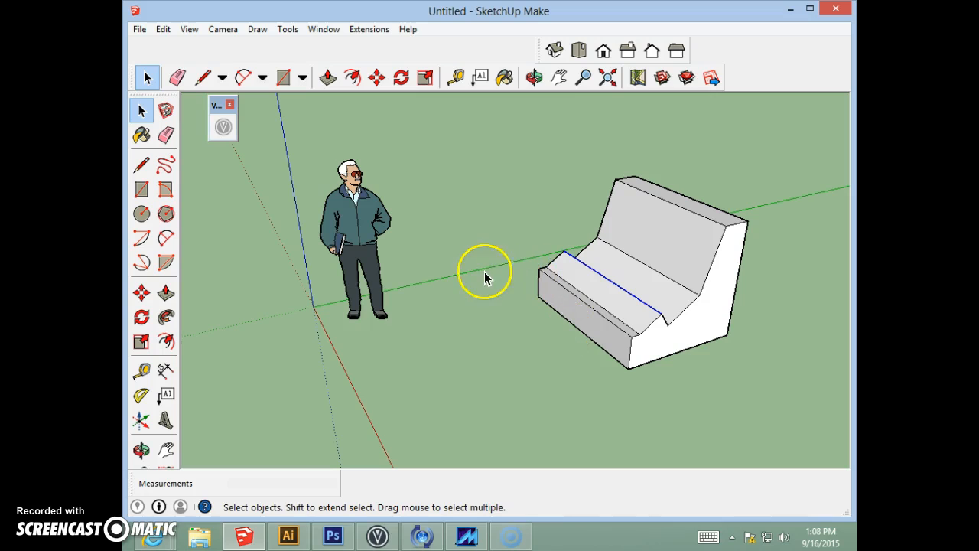
left_click(142, 295)
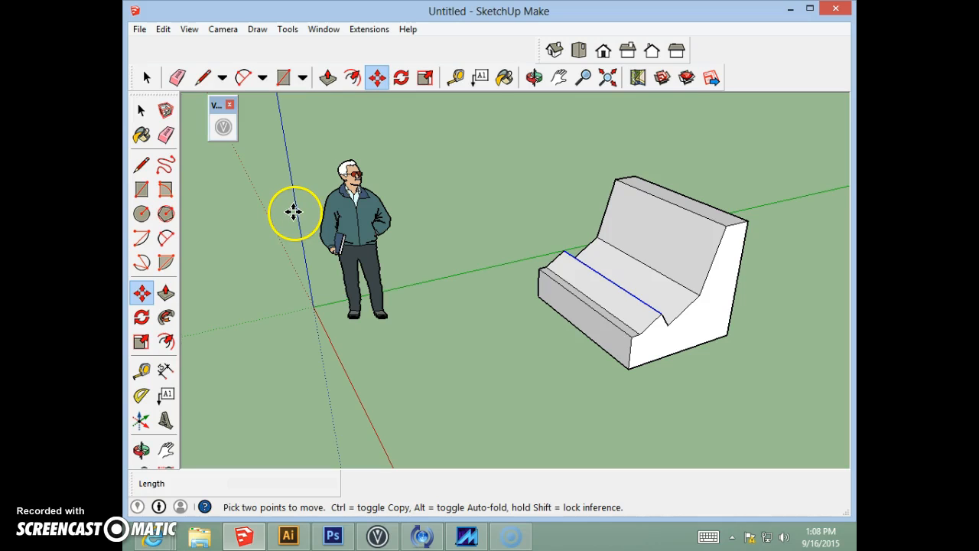
left_click(305, 263)
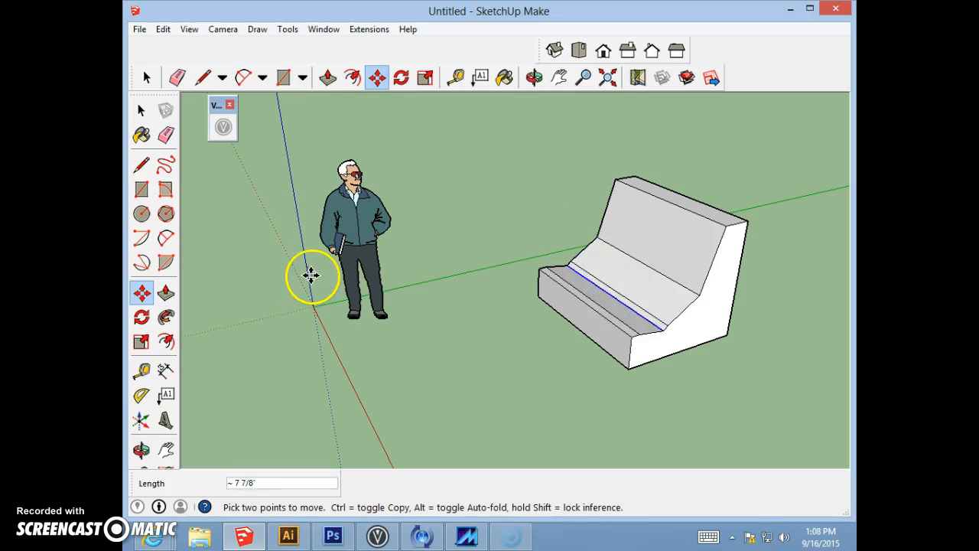
left_click(311, 283)
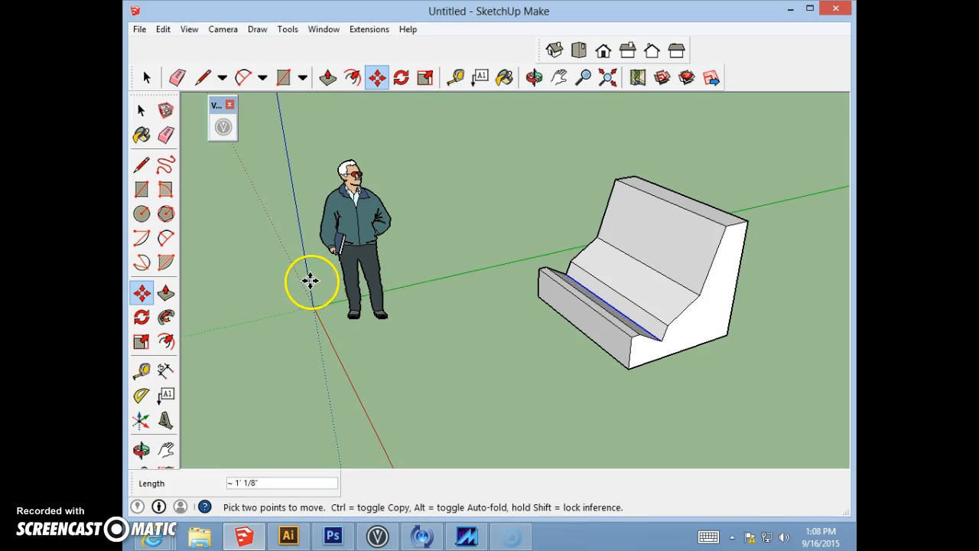
left_click(310, 280)
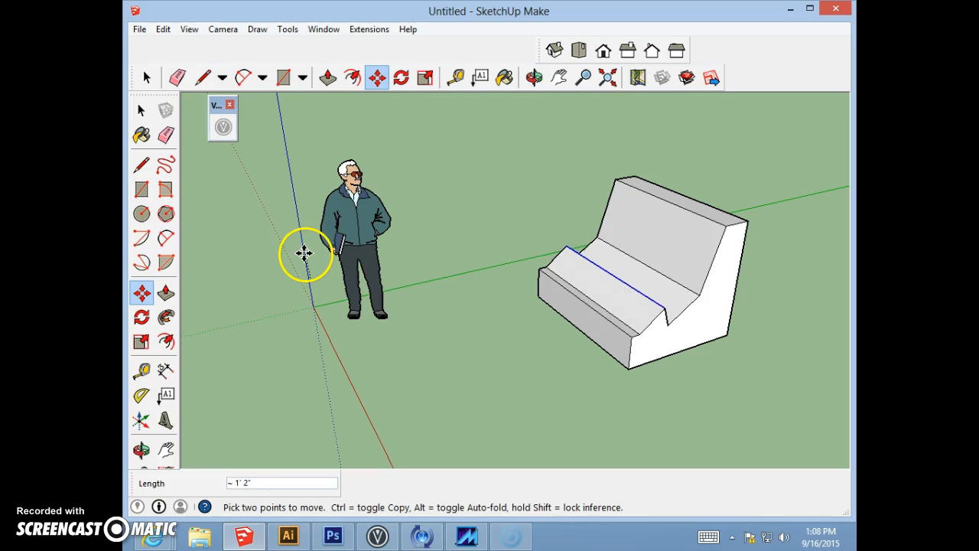
left_click(304, 253)
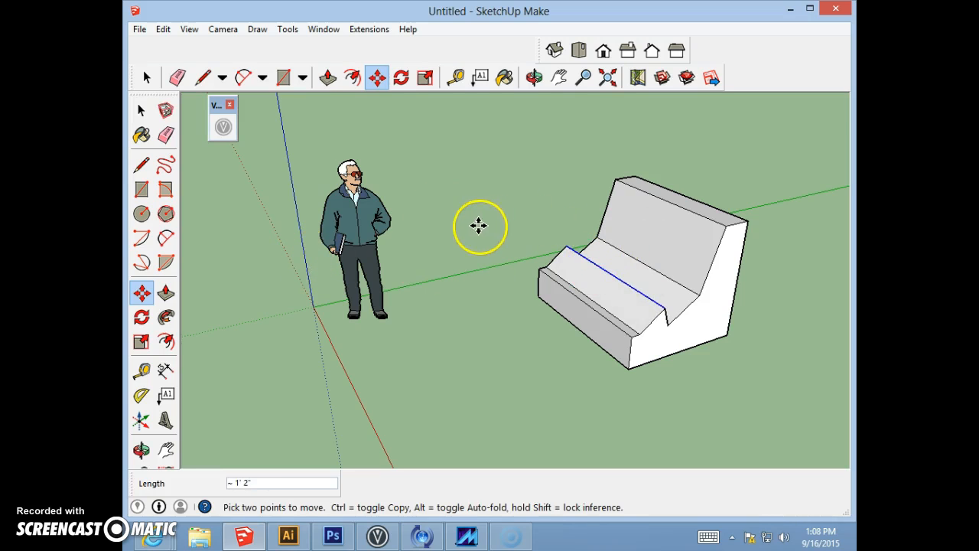
- Scale the top face of the bench's backrest uniformly to 0.62 about its center
left_click(142, 111)
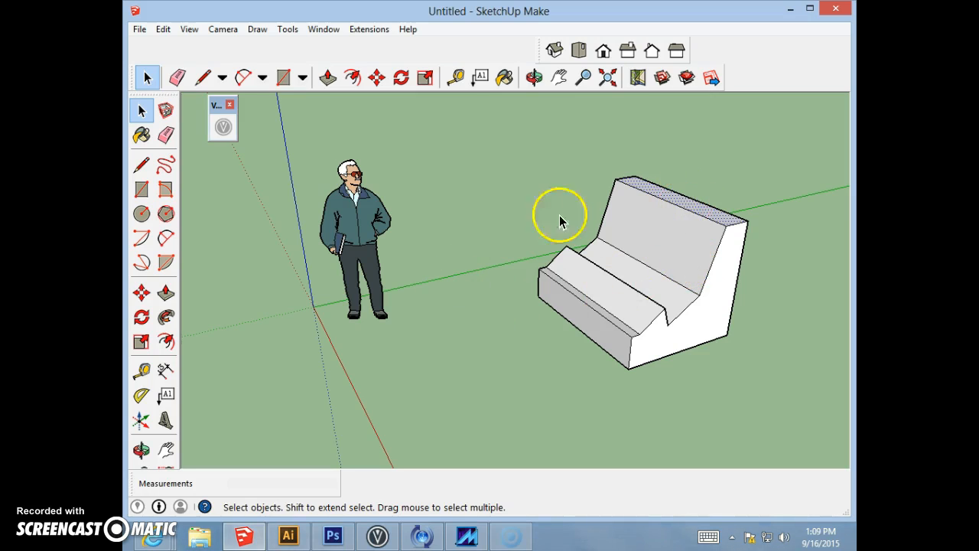
left_click(142, 343)
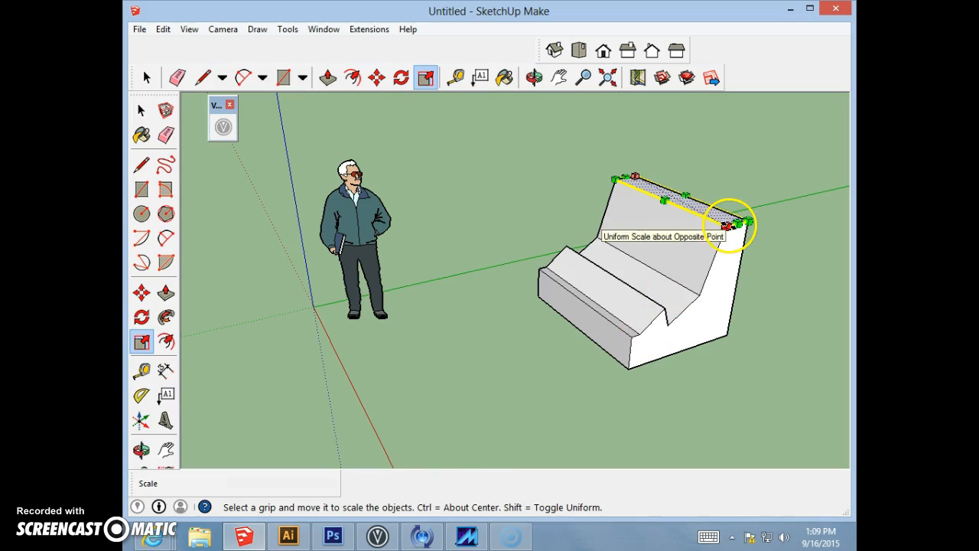
mouse_move(727, 221)
left_mouse_down()
mouse_move(685, 208)
mouse_move(714, 213)
left_mouse_up()
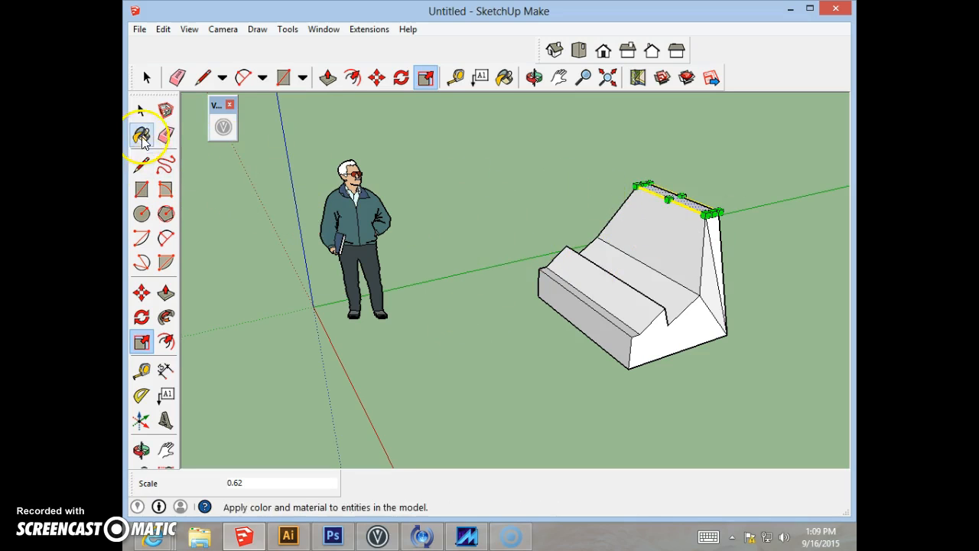
left_click(140, 113)
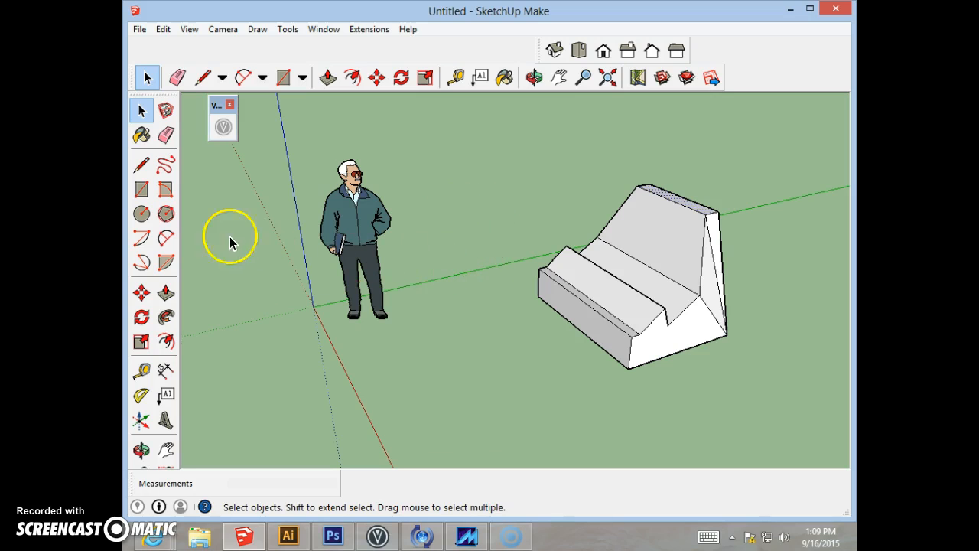
- Draw a rectangle about 3' by 2' 3" on the ground between the figure and the bench
left_click(143, 193)
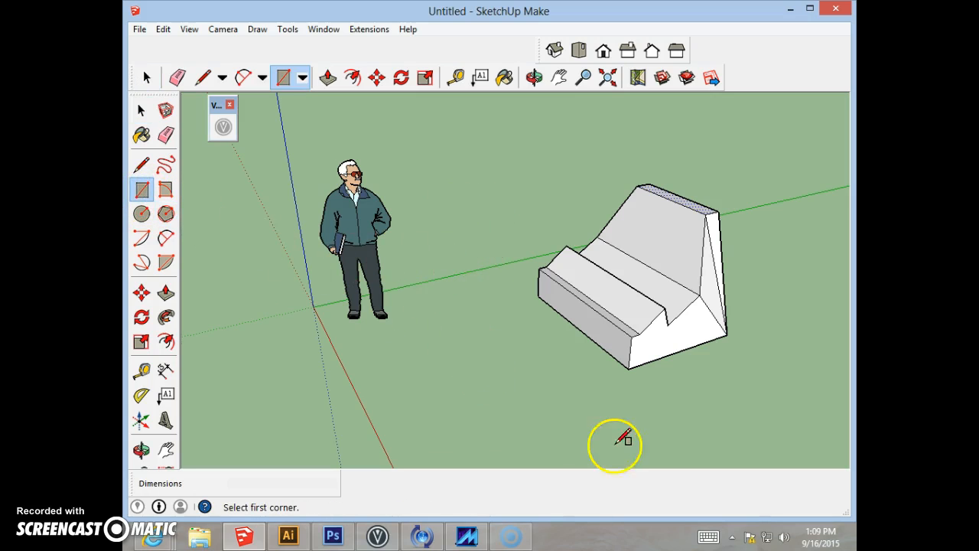
left_click(464, 404)
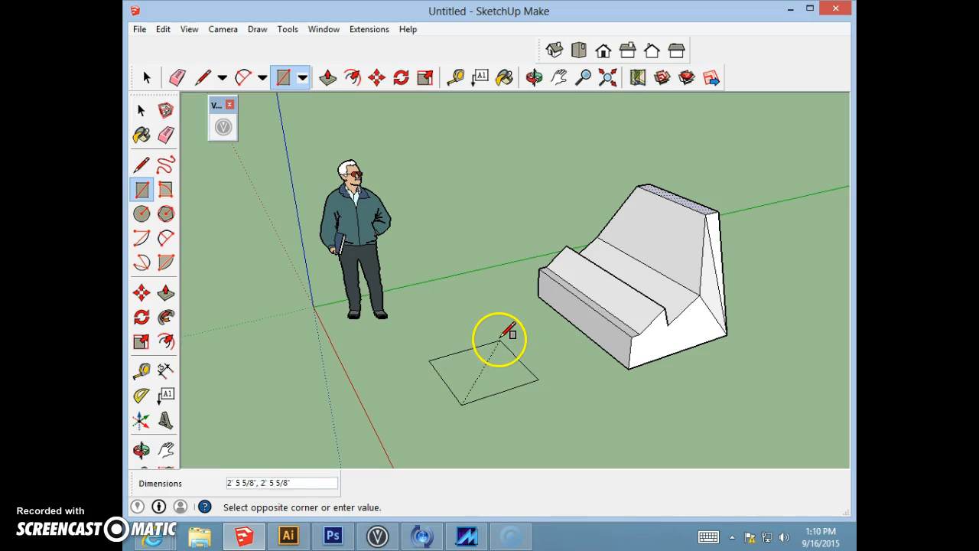
left_click(487, 334)
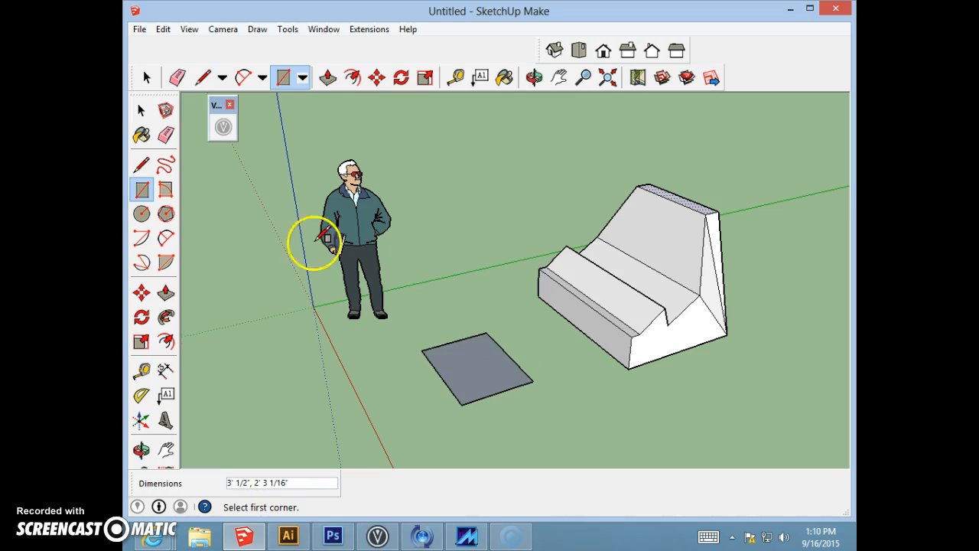
left_click(166, 293)
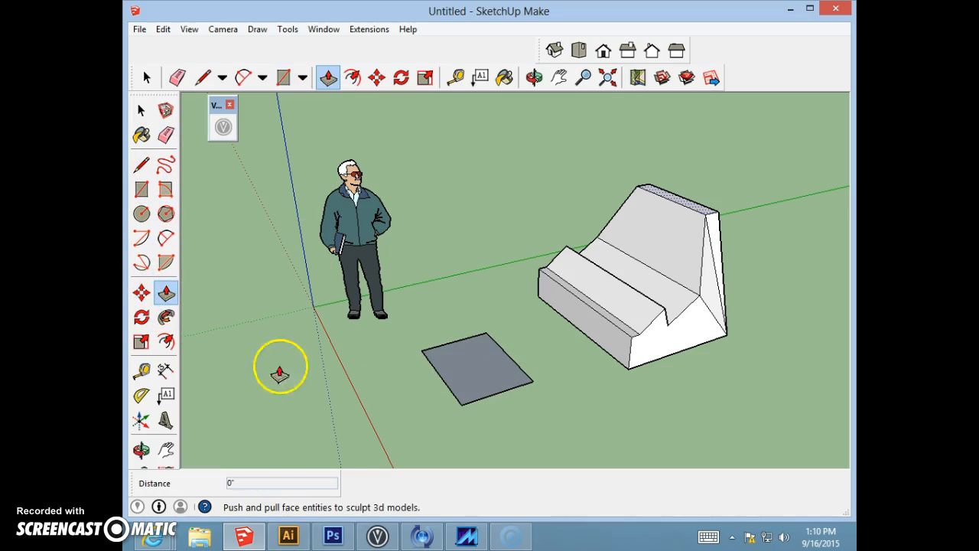
left_click(485, 383)
key("Escape")
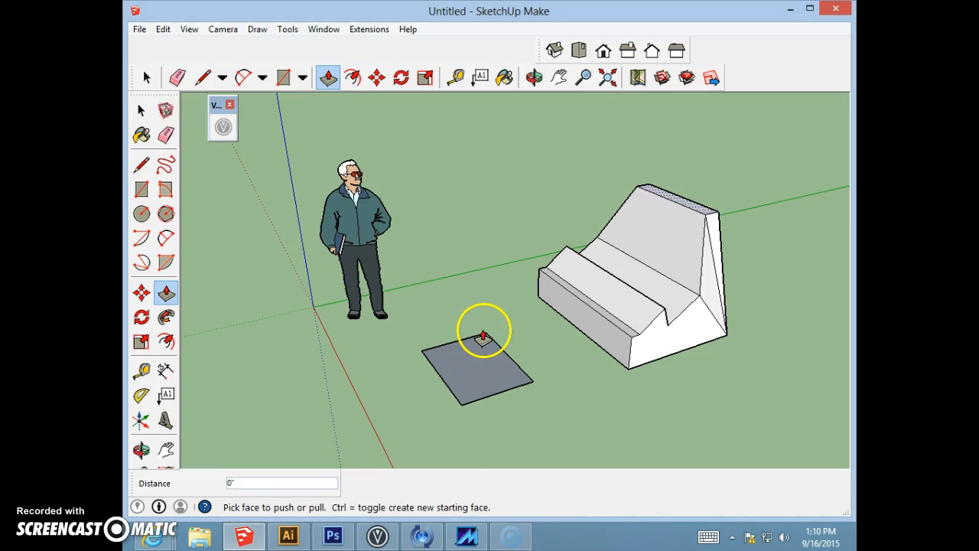
left_click(141, 111)
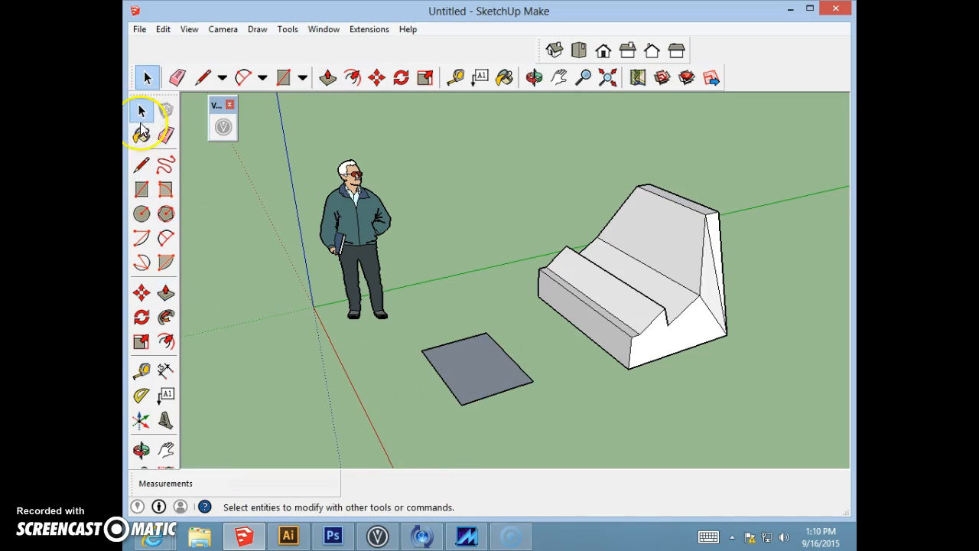
- Push/Pull the new rectangle in front of the bench up about 2' 2" into a box
left_click(166, 293)
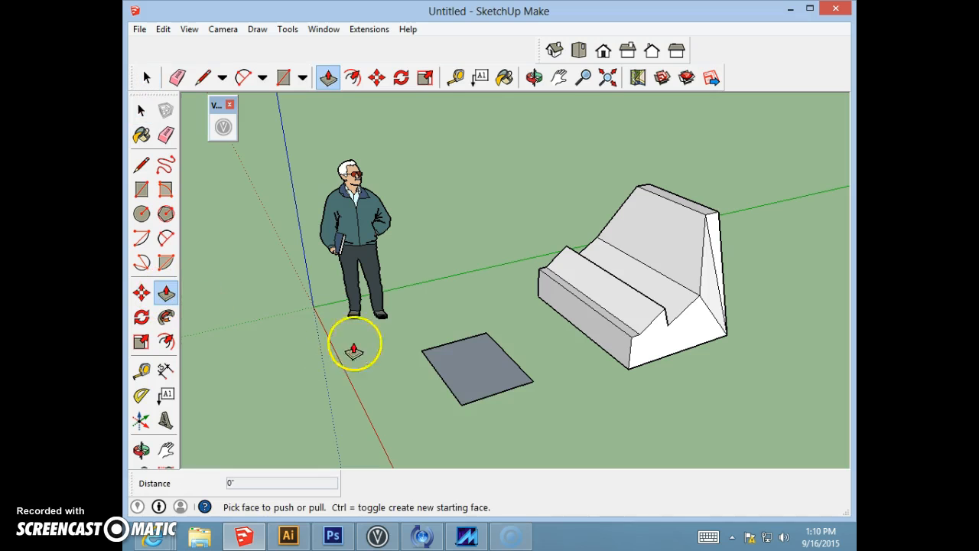
left_click(488, 375)
left_click(479, 313)
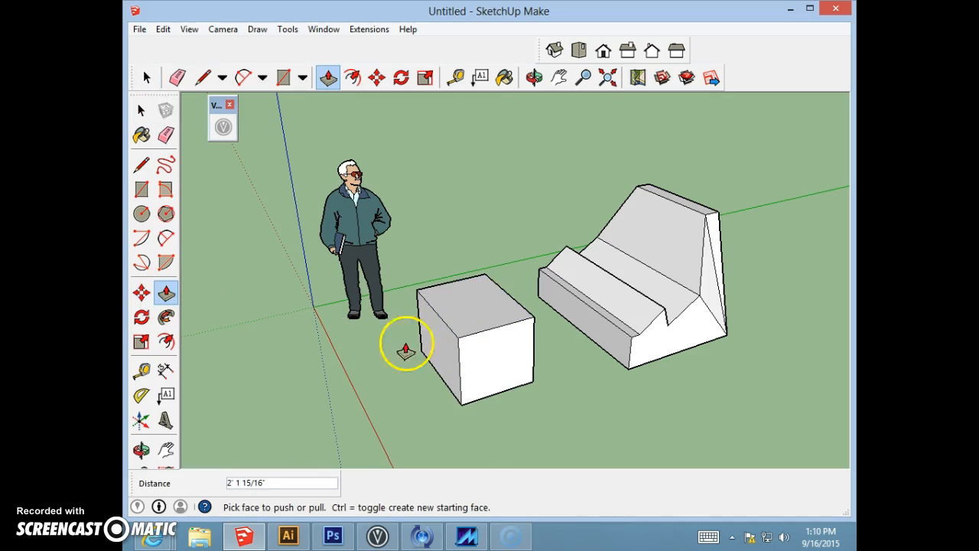
- Draw a line about 2' 3" long across the middle of the new box's front end face, parallel to its base
left_click(141, 214)
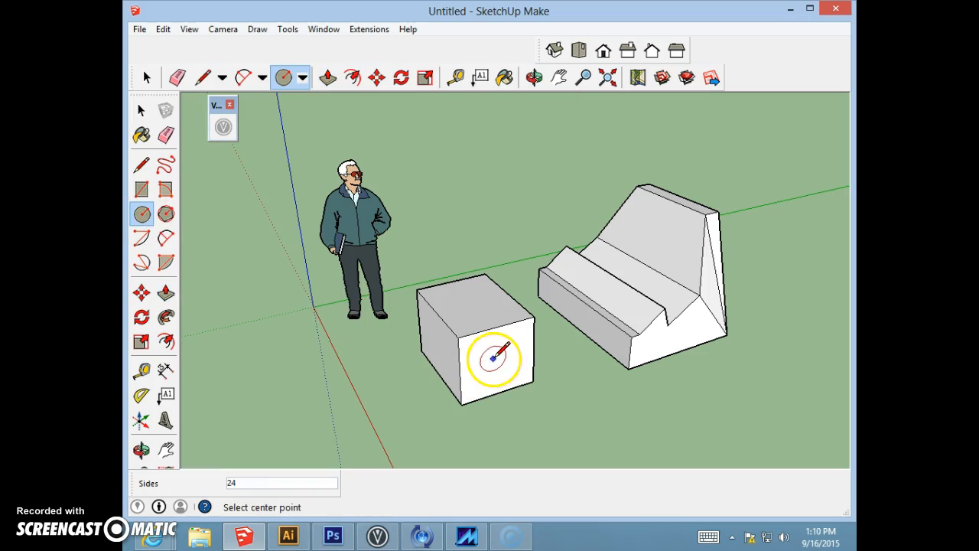
left_click(142, 165)
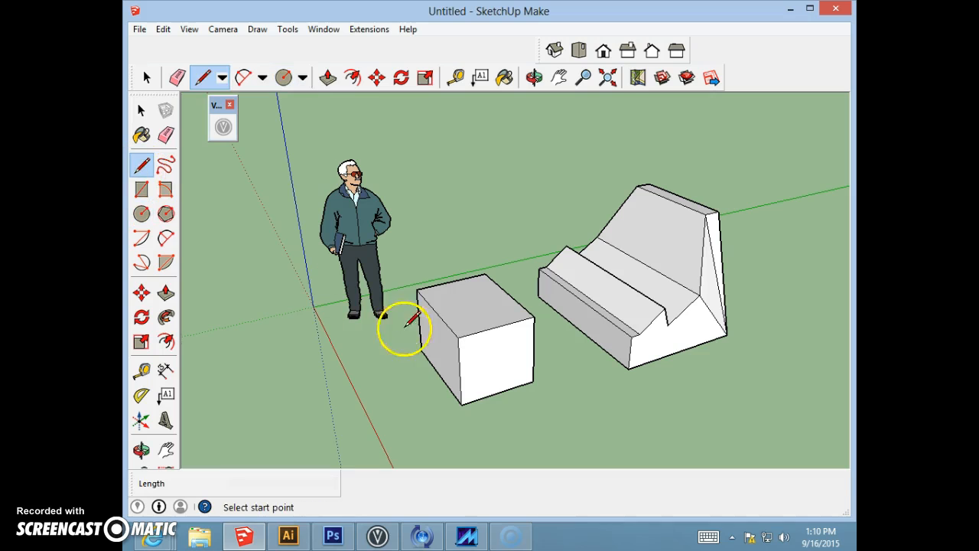
left_click(459, 372)
left_click(534, 352)
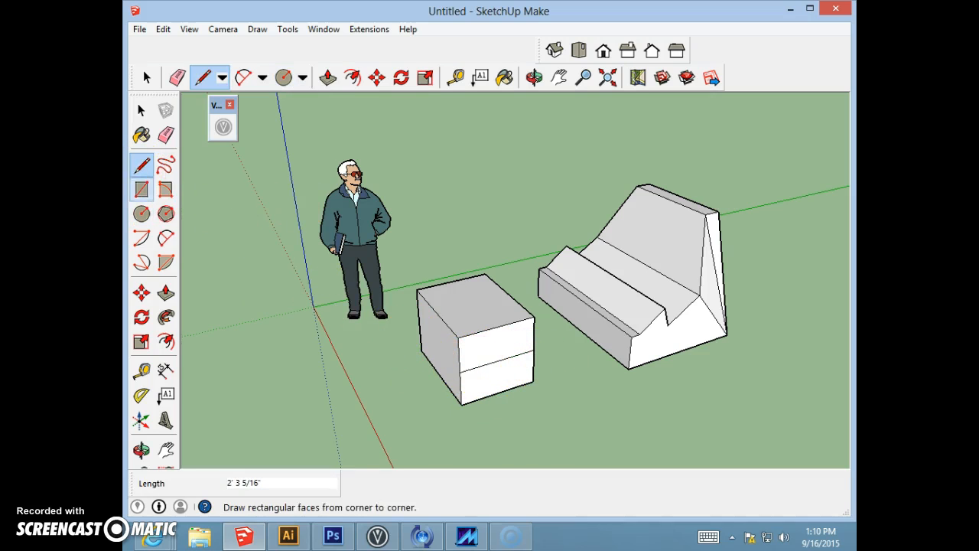
- Draw two arcs between the line's endpoints on the end face, bulging about 8 1/4" upward and about 7 7/8" downward
left_click(166, 237)
left_click(459, 373)
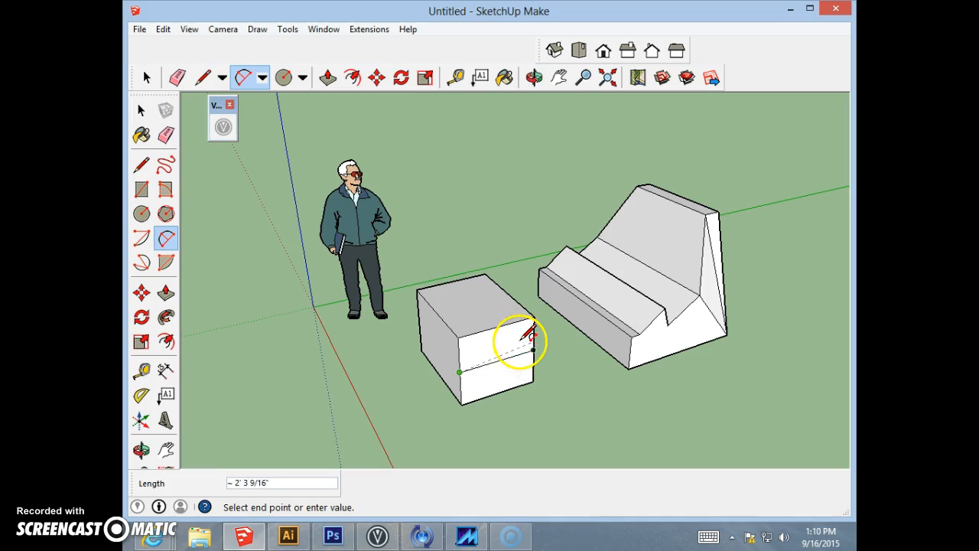
left_click(533, 349)
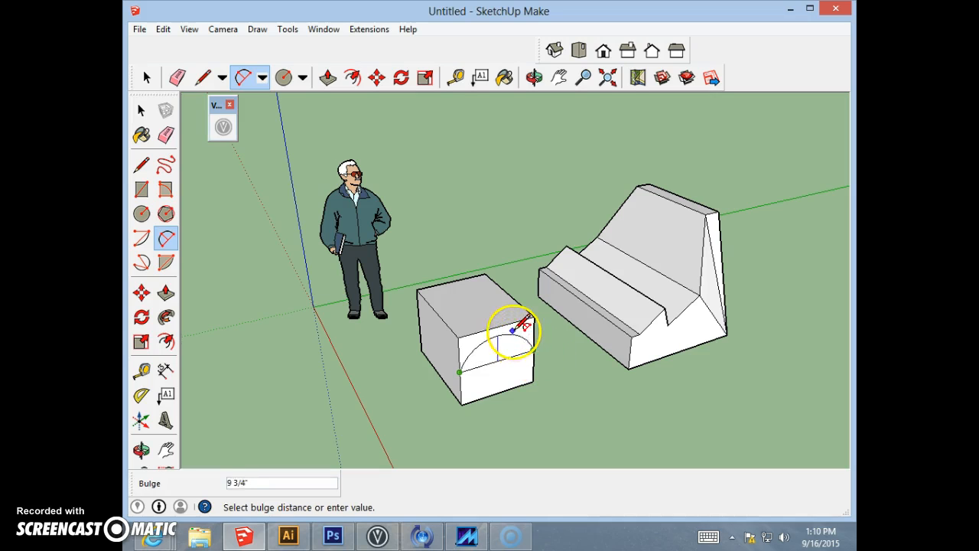
left_click(510, 336)
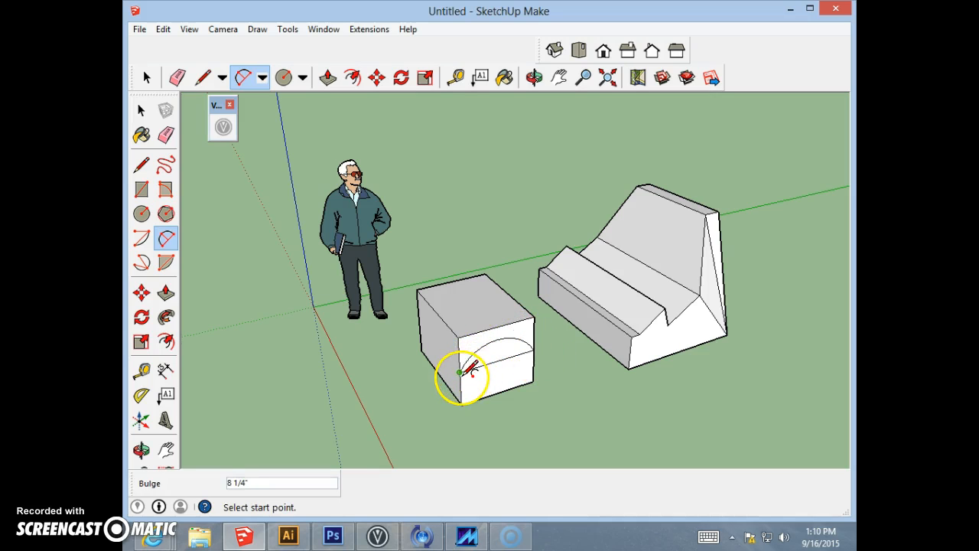
left_click(460, 372)
left_click(533, 349)
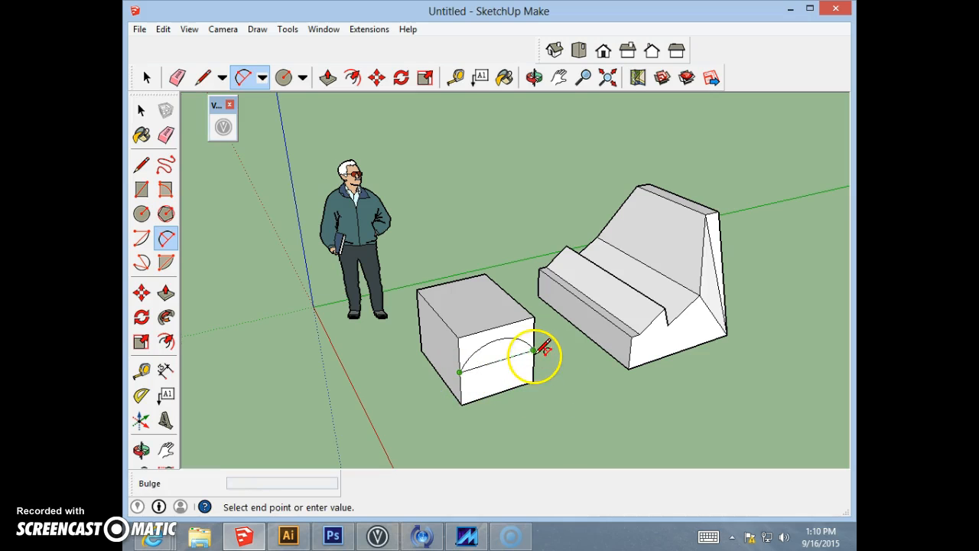
left_click(534, 372)
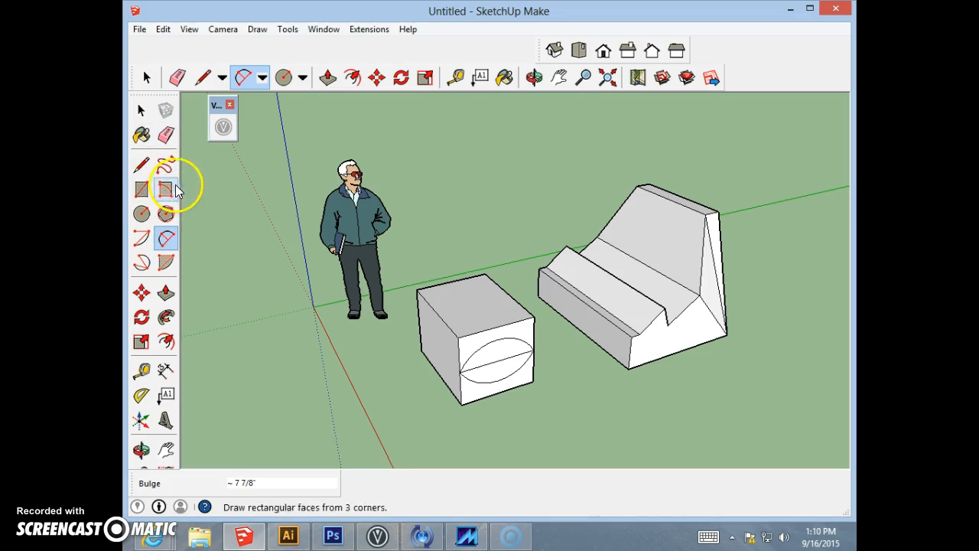
- Erase the straight line between the two arcs, leaving one lens-shaped face
left_click(167, 136)
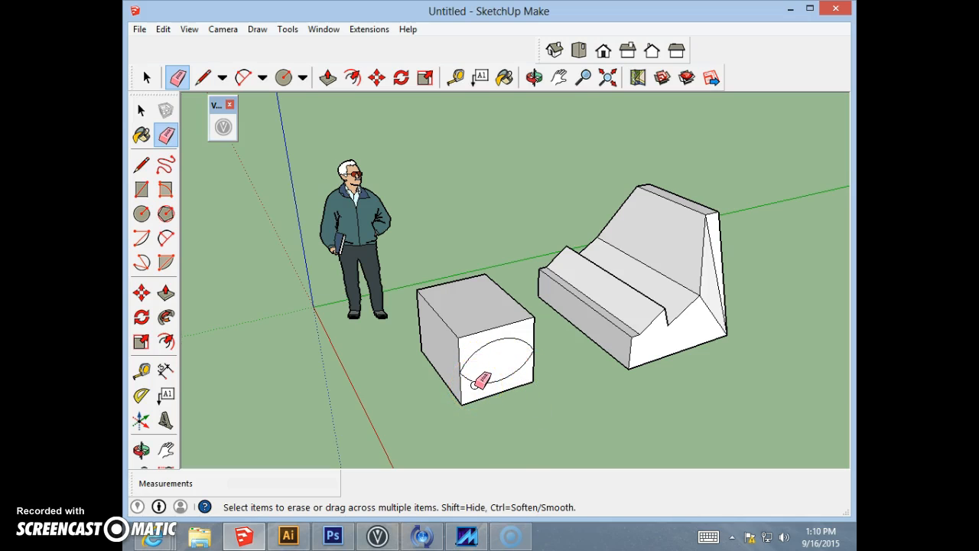
left_click(570, 325)
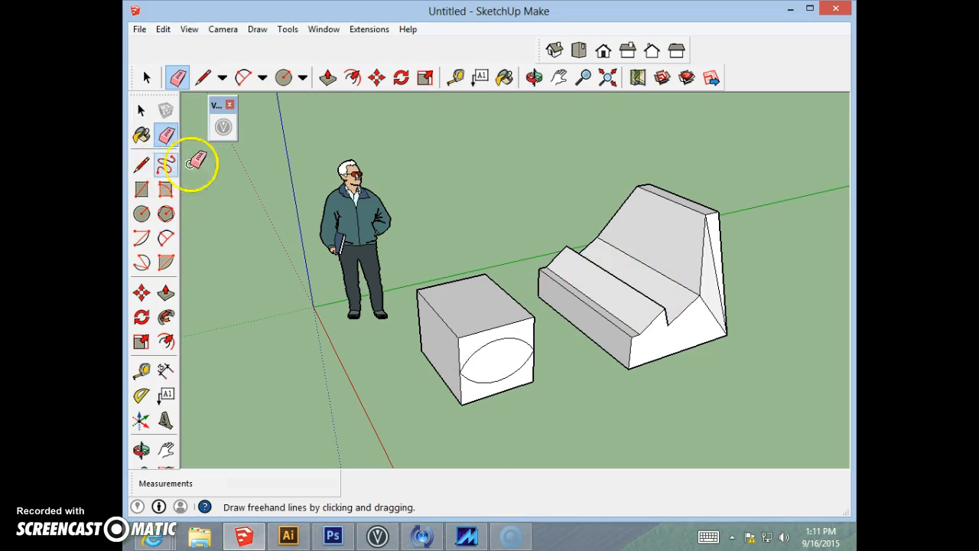
left_click(141, 165)
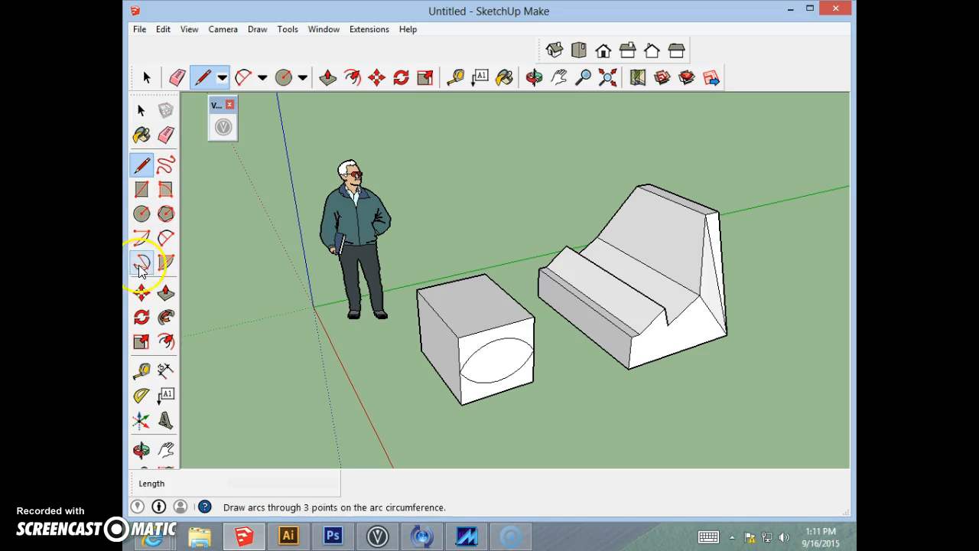
- Push/Pull the face areas above and below the lens shape back about 3' 1" through the box to cut them away
left_click(167, 294)
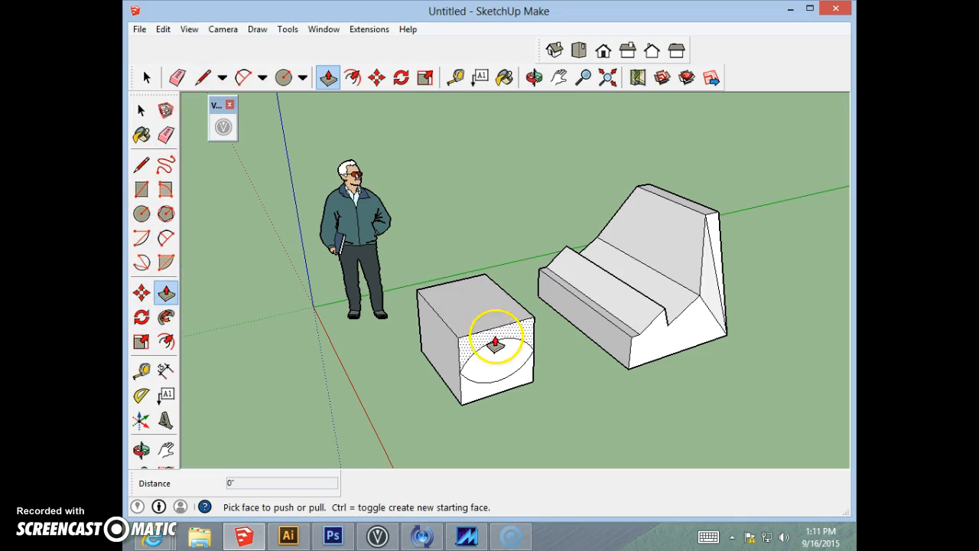
left_click_drag(482, 343, 449, 290)
left_click_drag(466, 391, 428, 346)
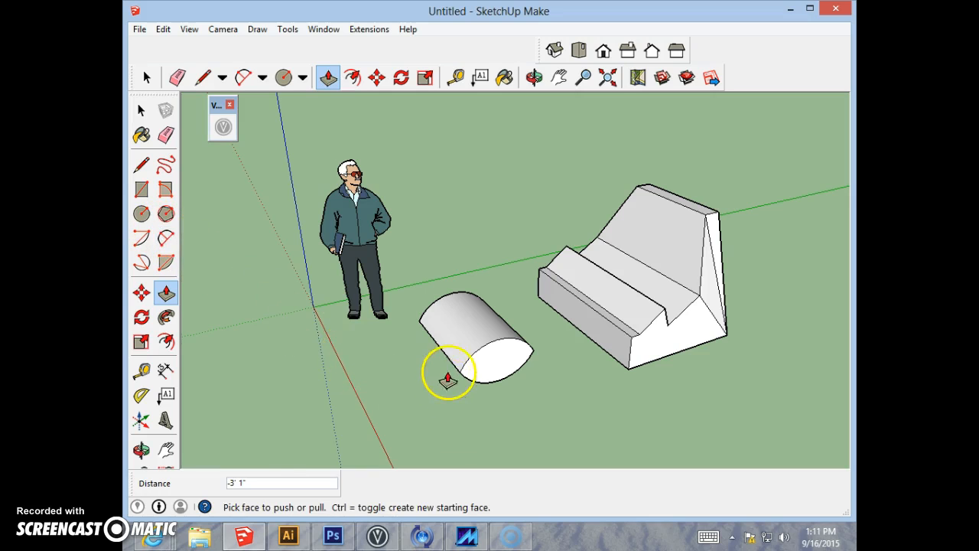
left_click(142, 112)
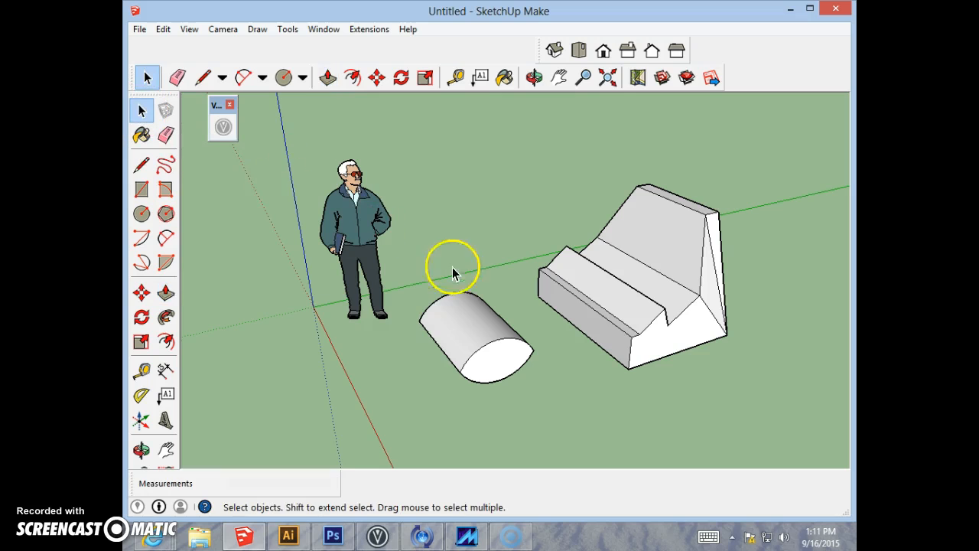
left_click(464, 338)
left_click(474, 229)
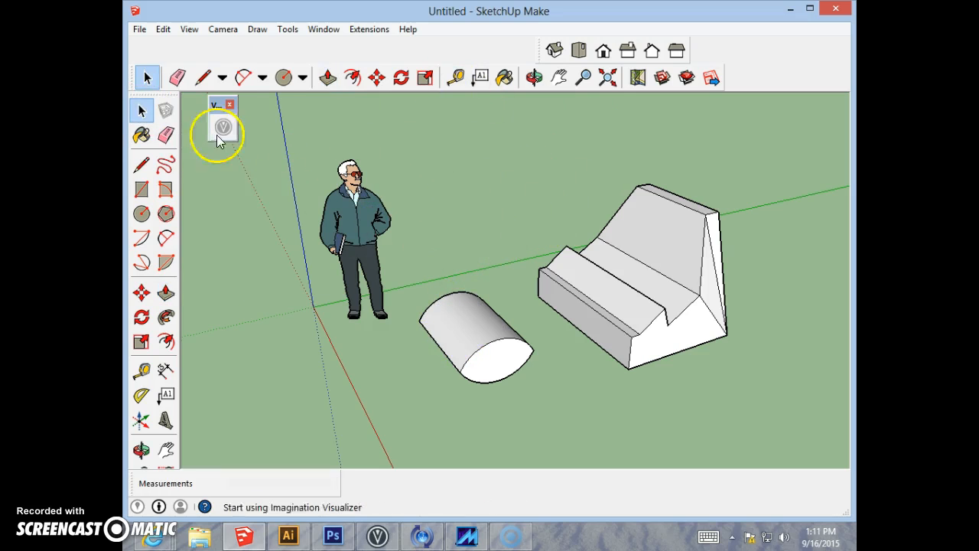
- Switch the camera to the Top view with parallel projection
left_click(584, 60)
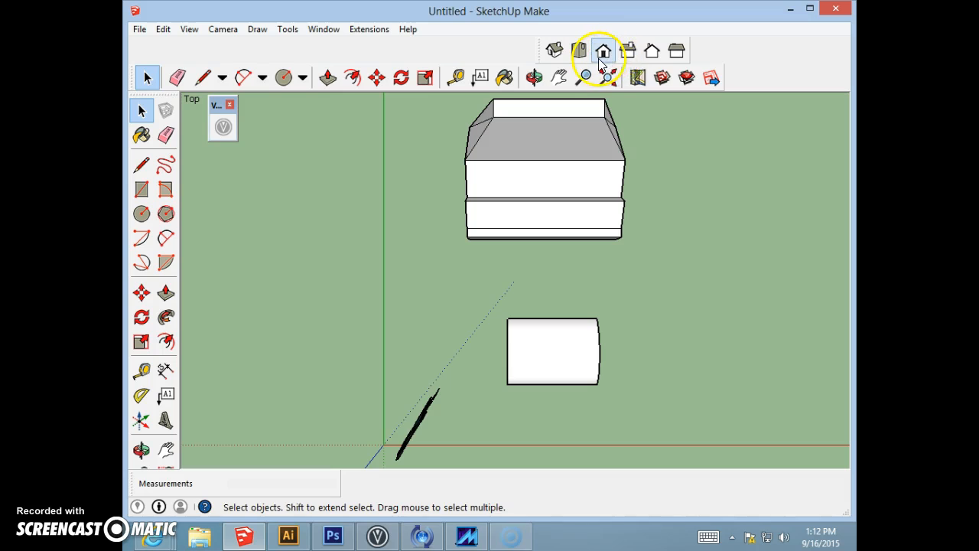
left_click(191, 29)
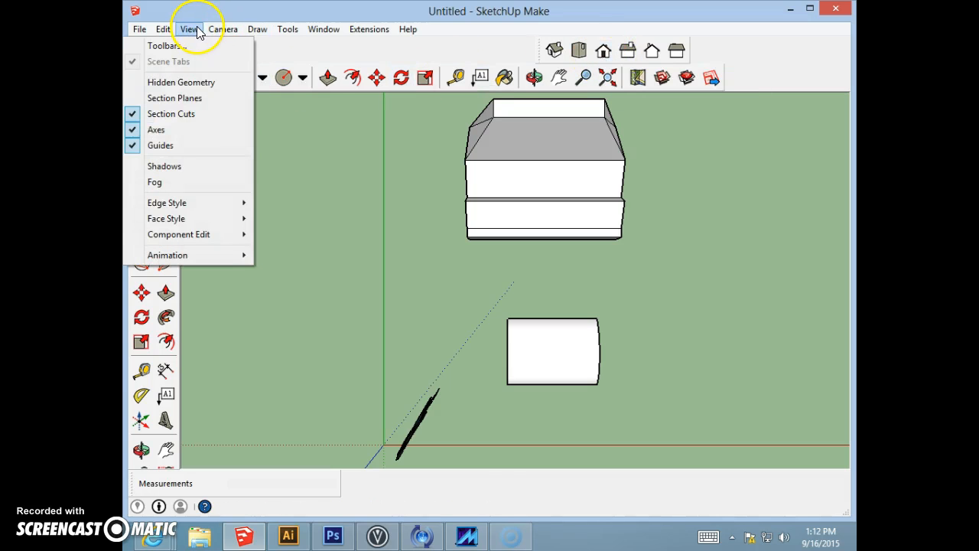
left_click(193, 31)
left_click(195, 34)
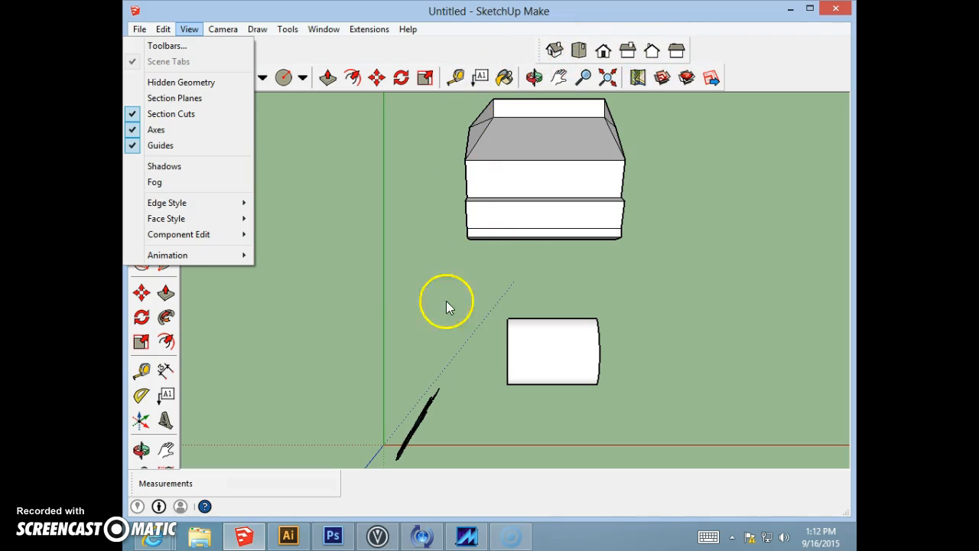
left_click(485, 34)
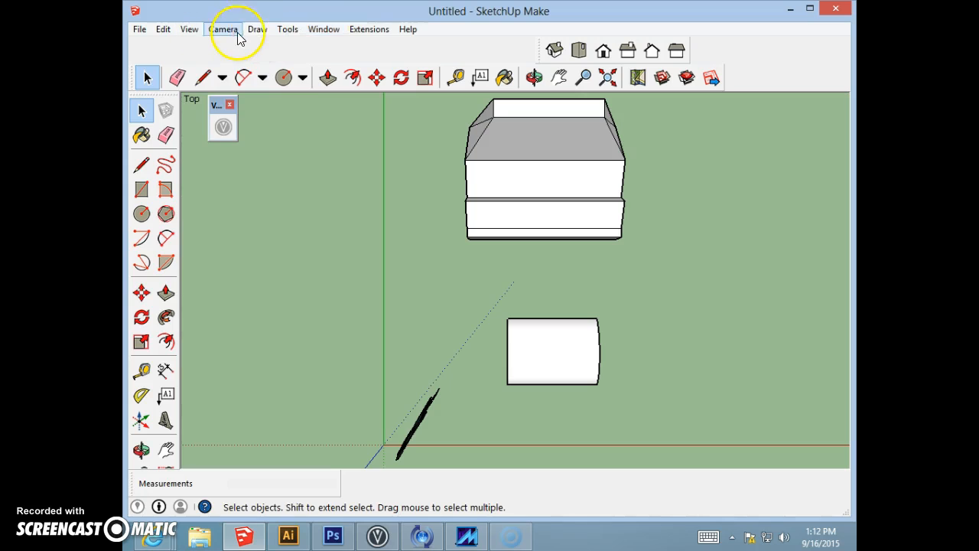
left_click(226, 32)
left_click(206, 101)
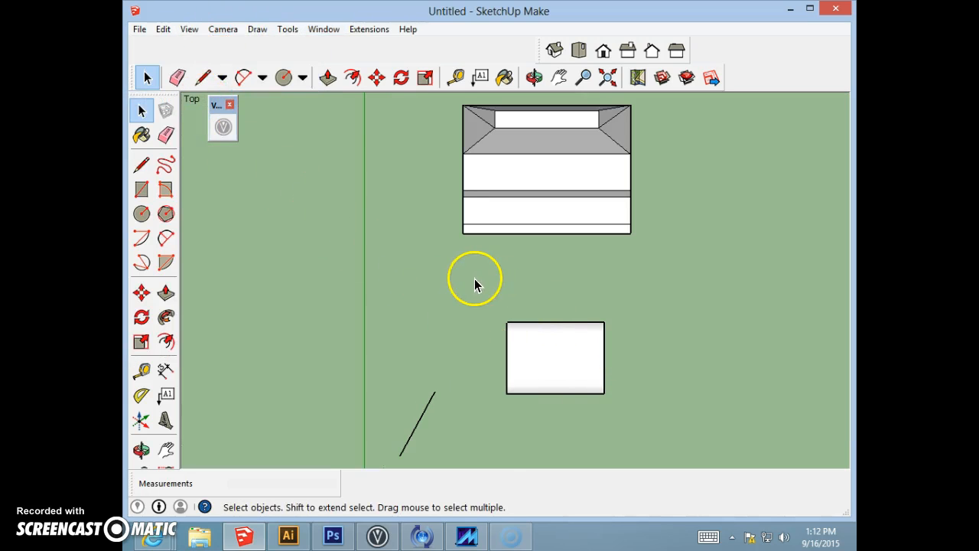
- Make the whole lens-shaped solid a component named Component#1, replacing the selection with the component
mouse_move(496, 303)
left_mouse_down()
mouse_move(577, 388)
mouse_move(656, 418)
left_mouse_up()
right_click(537, 341)
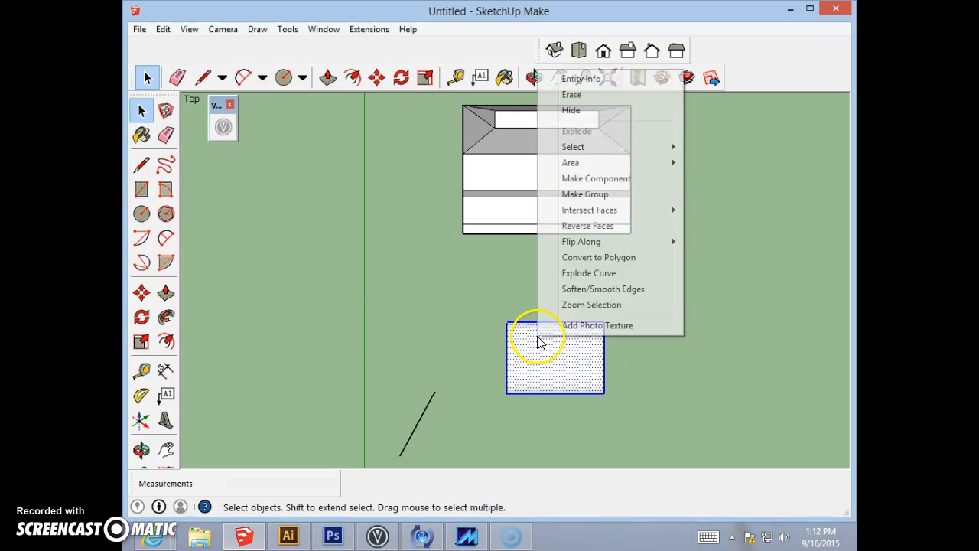
left_click(623, 182)
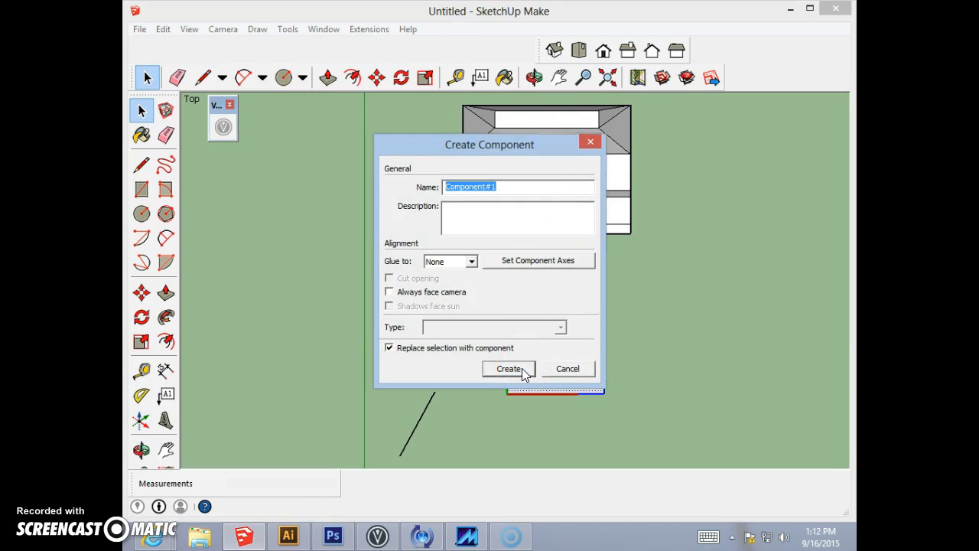
left_click(509, 369)
right_click(547, 372)
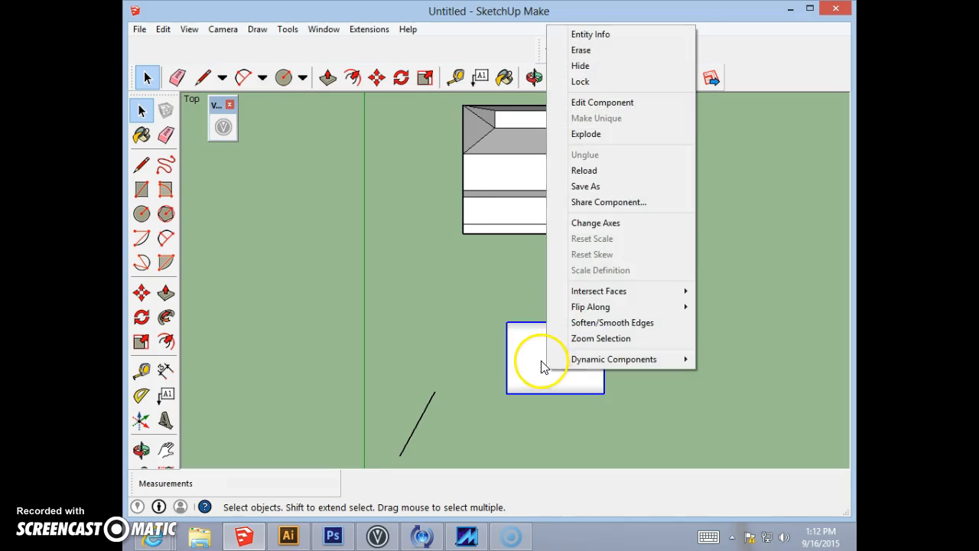
left_click(507, 296)
- Copy the lens-shaped component and paste the copy in place
left_click_drag(480, 298, 640, 420)
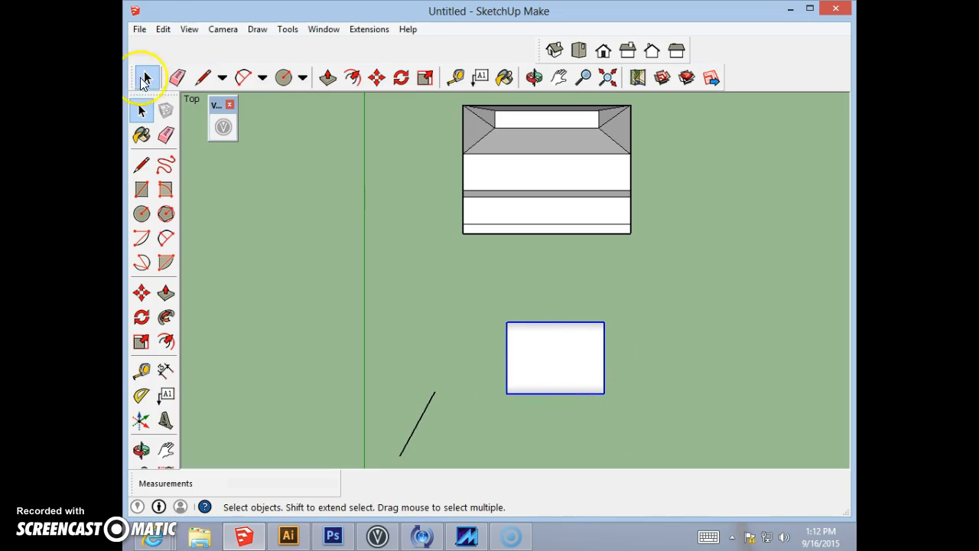
left_click(163, 31)
left_click(158, 98)
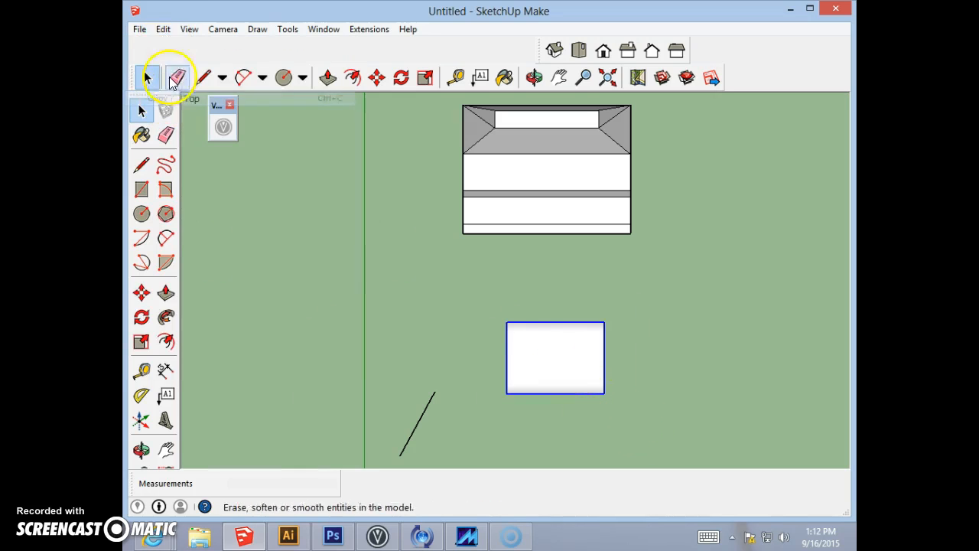
left_click(160, 30)
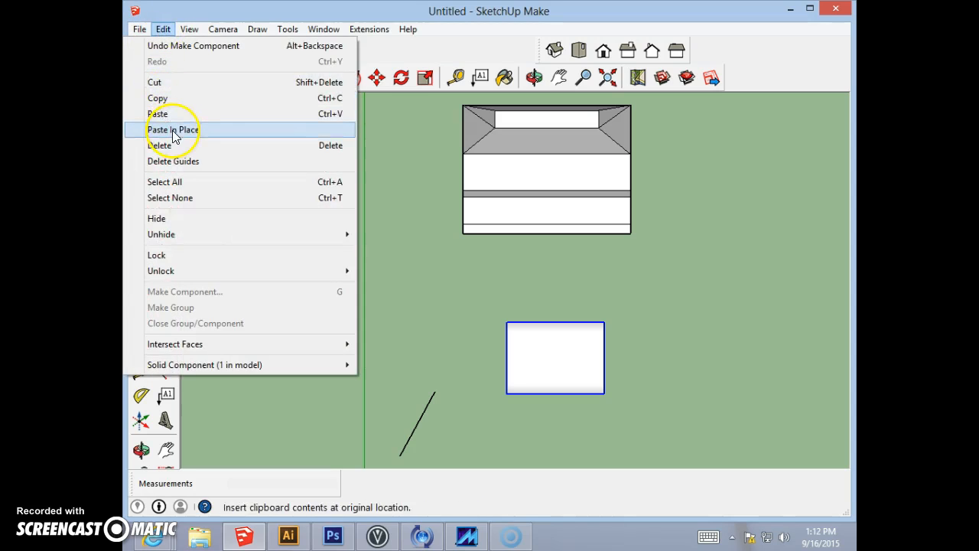
left_click(184, 130)
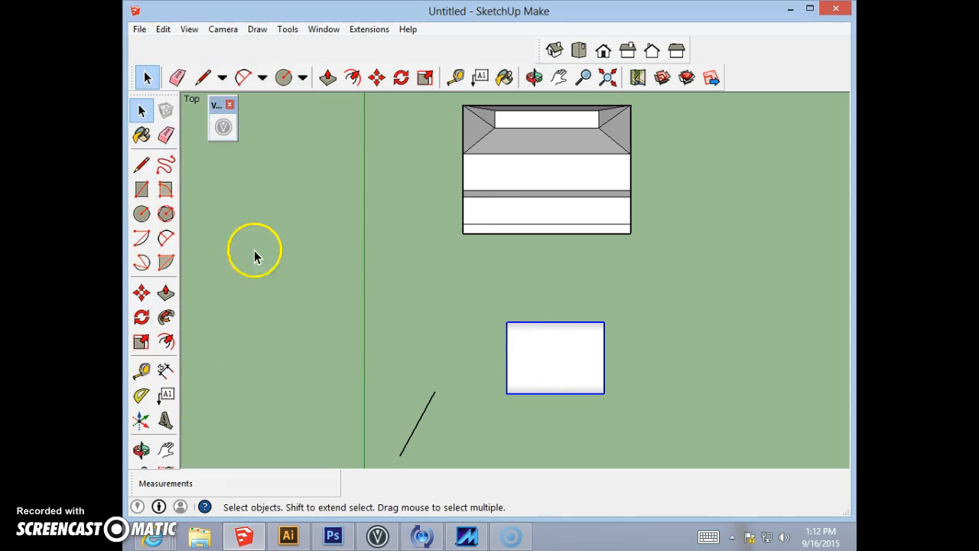
- Move the pasted copy about 3' 10" along the red axis, away from the original and the figure
left_click(142, 293)
scroll(492, 350, "down", 1)
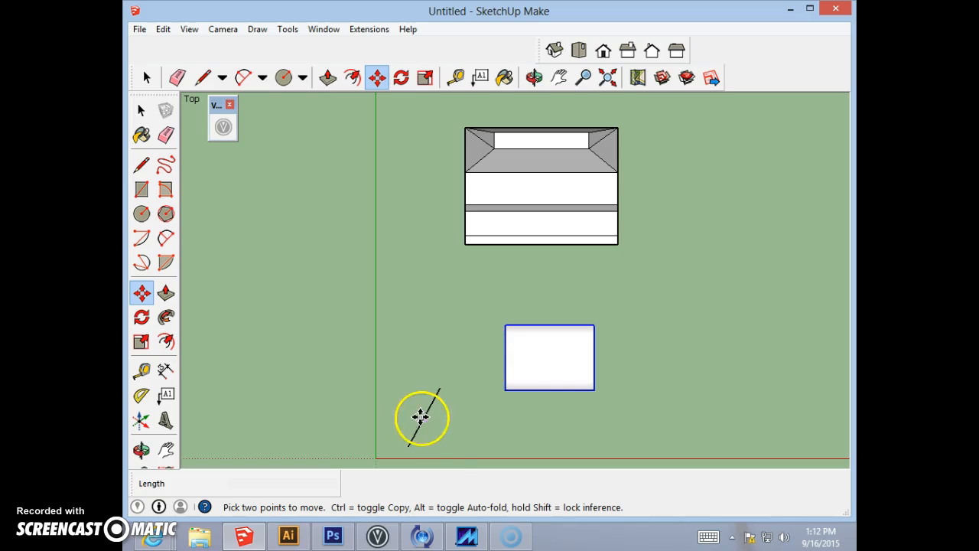
left_click(443, 459)
left_click(551, 459)
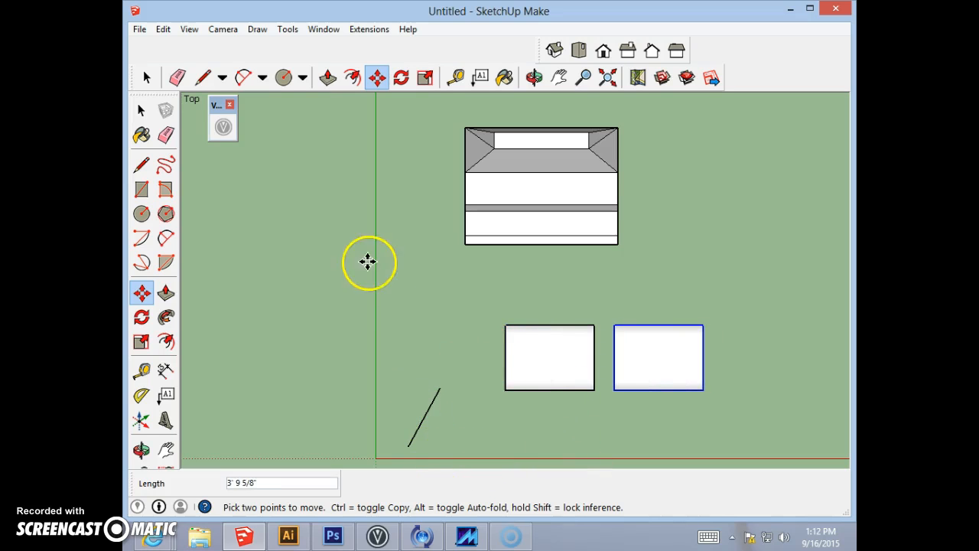
- Try rotating the component copy 90° clockwise about a point near its middle, and undo the rotation
left_click(143, 317)
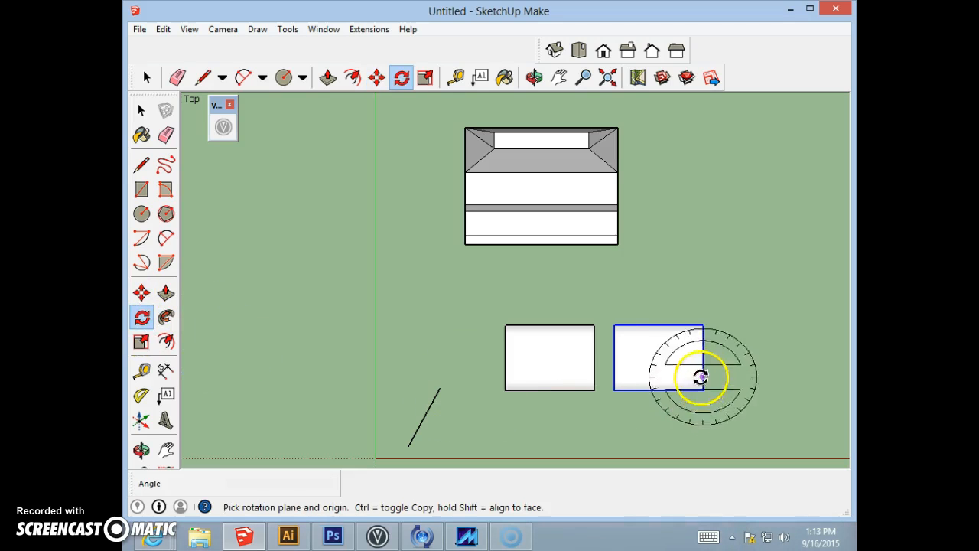
left_click(677, 358)
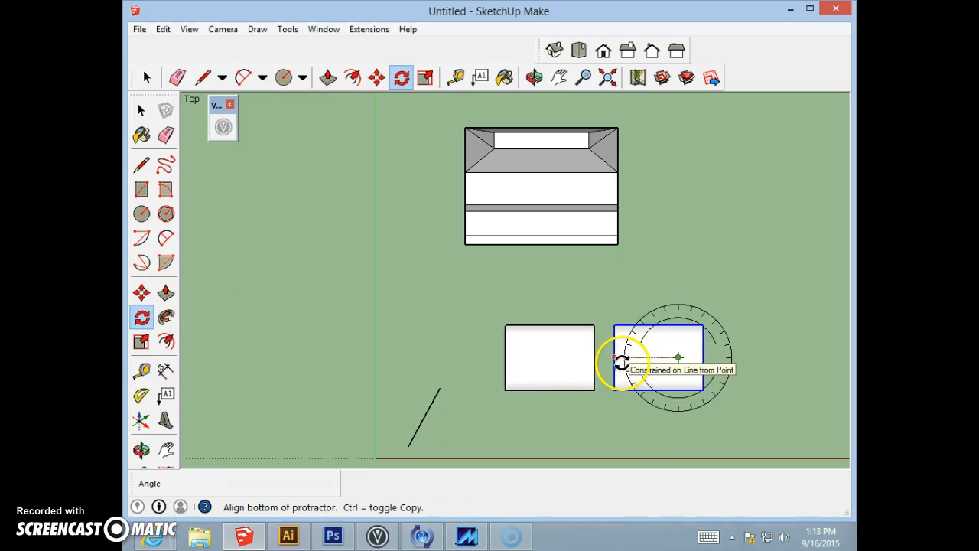
left_click(614, 357)
left_click(683, 311)
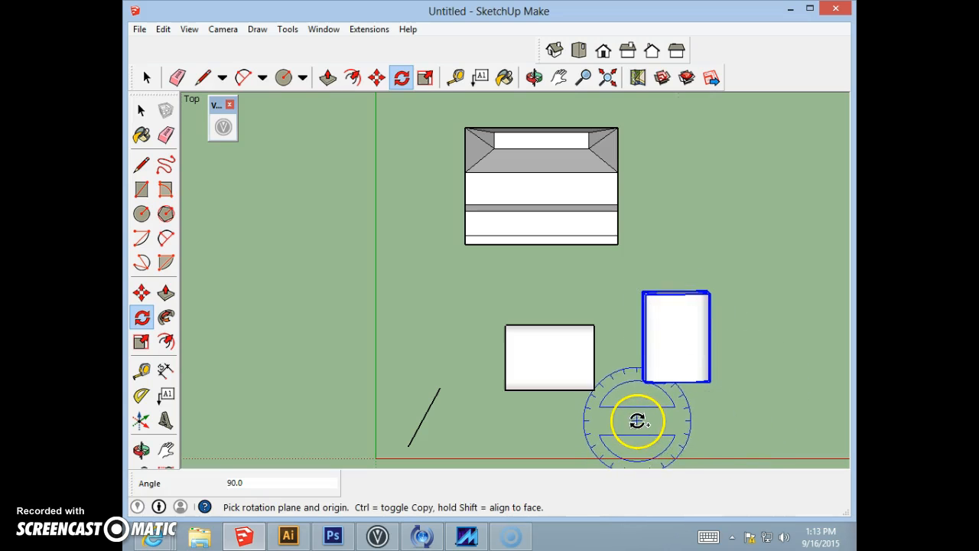
key("ctrl+z")
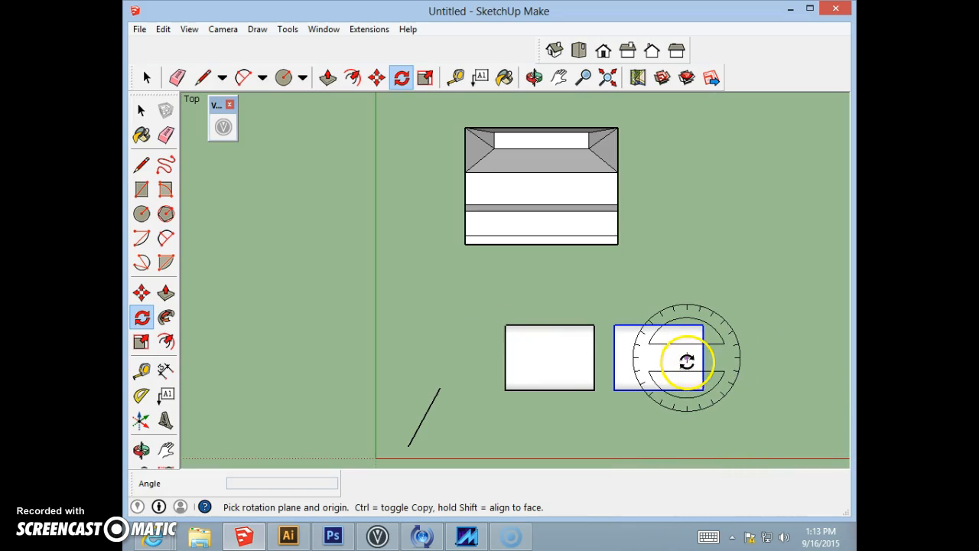
- Rotate the component copy 90° clockwise about a point between its middle and its far short edge
left_click(686, 357)
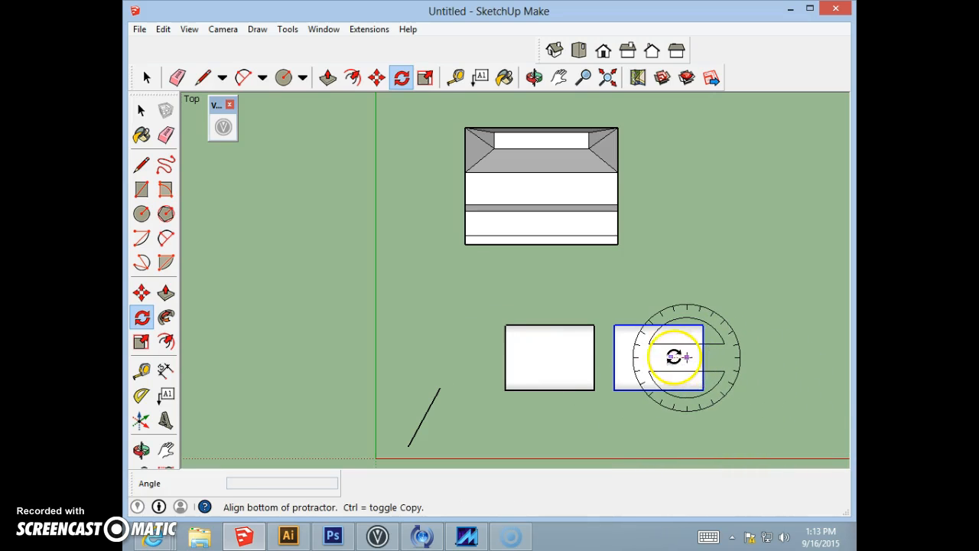
left_click(621, 358)
left_click(689, 314)
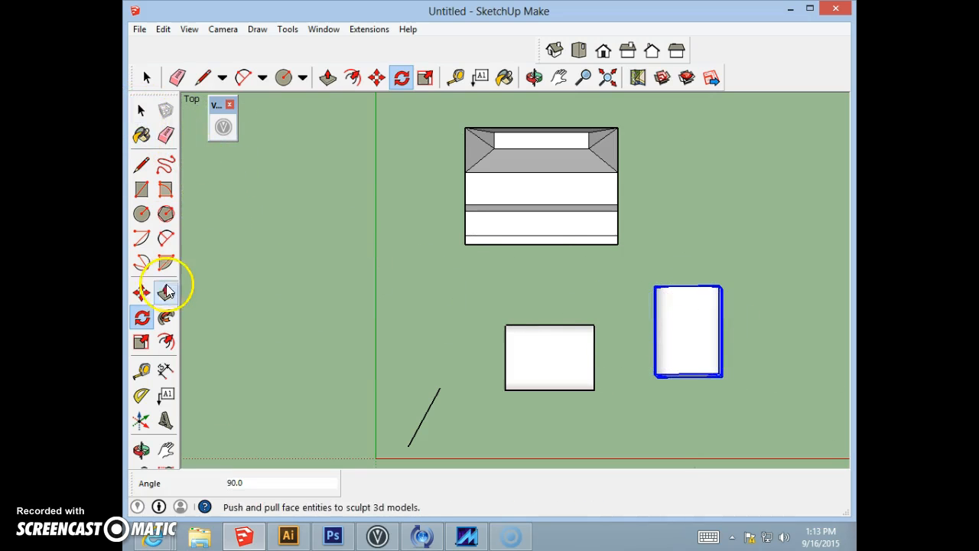
- Move the rotated component copy about 3' 8" back toward the original so the two lens-shaped pieces overlap
left_click(142, 293)
left_click(635, 457)
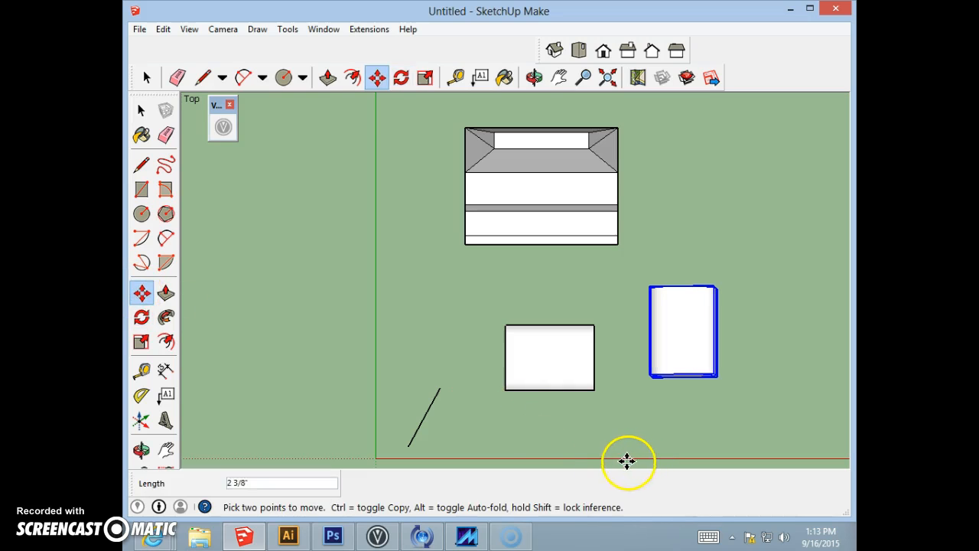
left_click(512, 443)
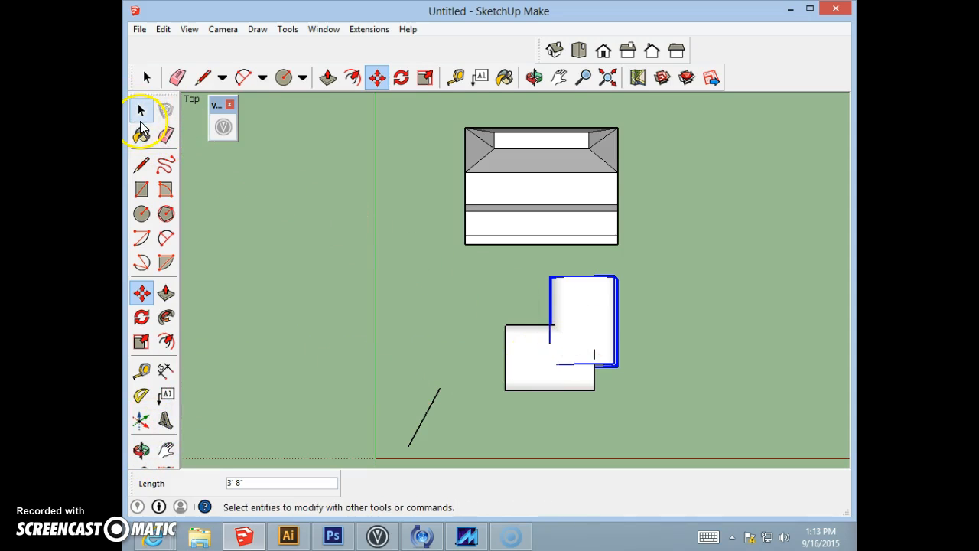
- Move the overlapping copy about 10 7/16" along the green axis, away from the bench
left_click(534, 77)
mouse_move(518, 173)
left_mouse_down()
mouse_move(573, 405)
mouse_move(459, 195)
mouse_move(324, 133)
mouse_move(727, 380)
mouse_move(574, 295)
mouse_move(436, 344)
mouse_move(398, 376)
mouse_move(329, 268)
left_mouse_up()
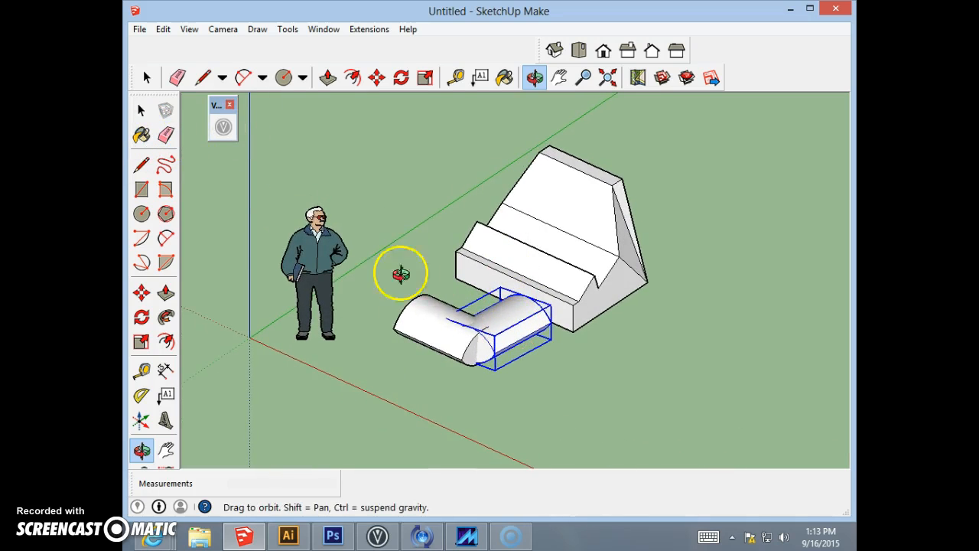
left_click(141, 293)
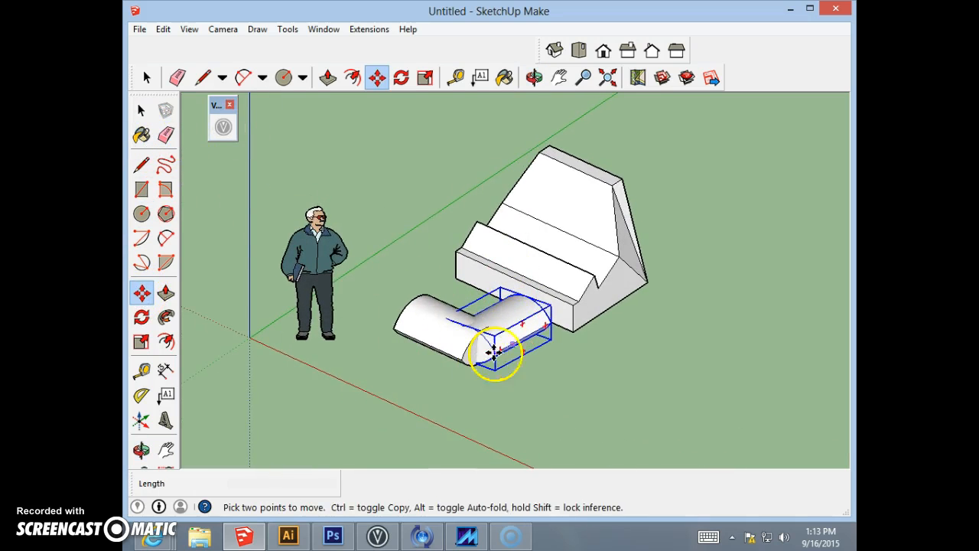
left_click(533, 315)
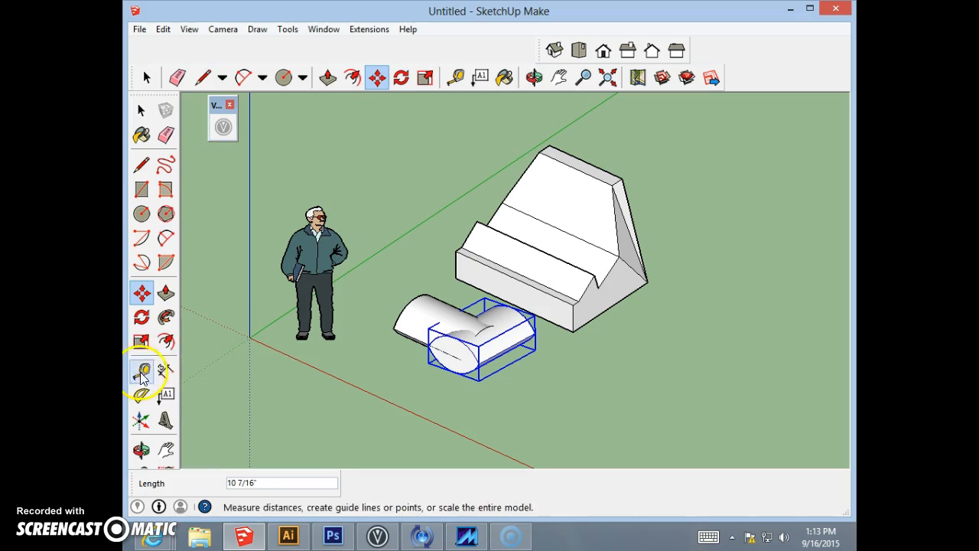
- Scale the copy to 0.61 along the red axis and move it to protrude past the original's long side facing away from the bench
left_click(141, 343)
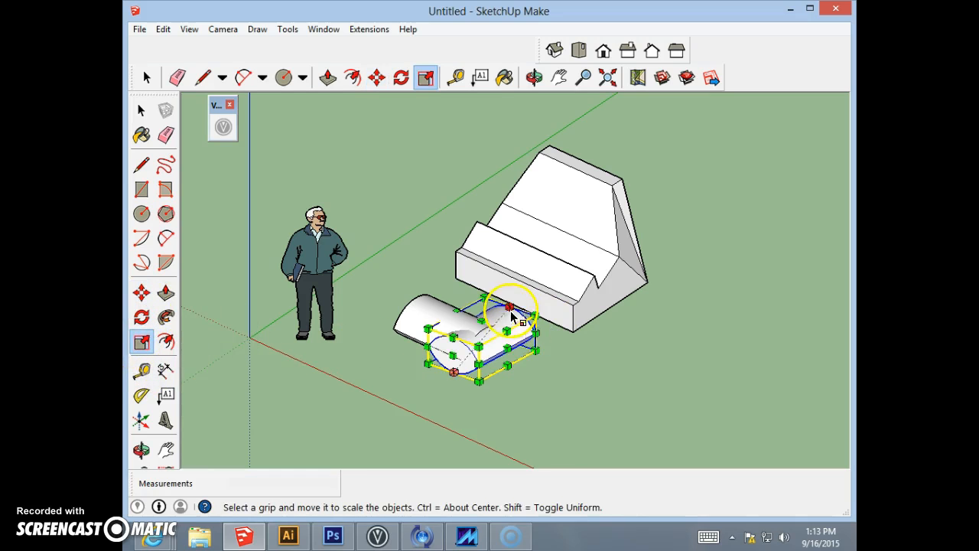
left_click_drag(453, 353, 517, 337)
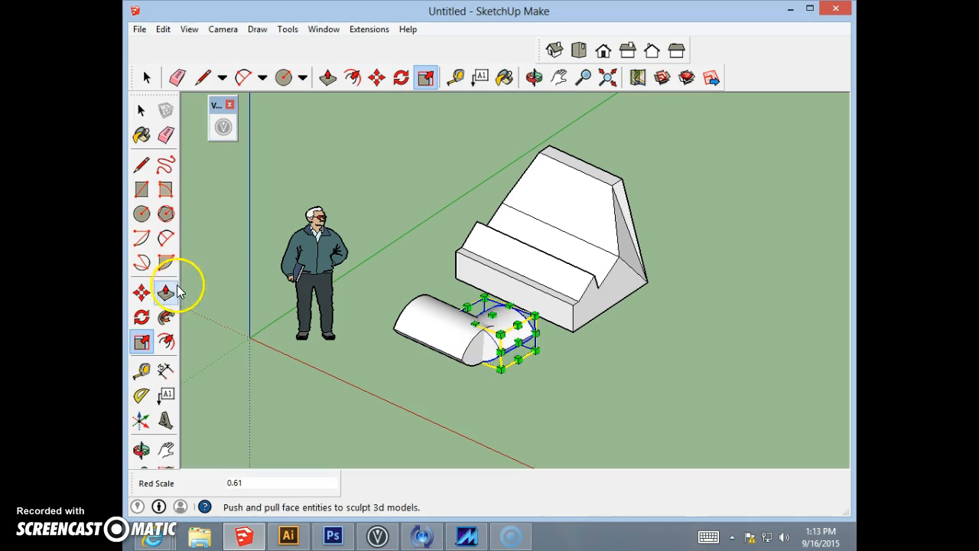
left_click(142, 293)
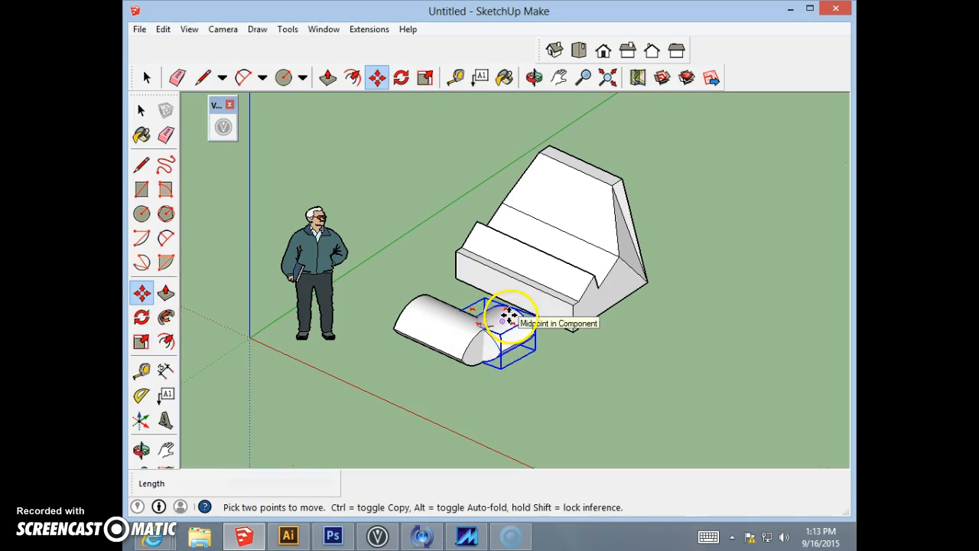
left_click(435, 212)
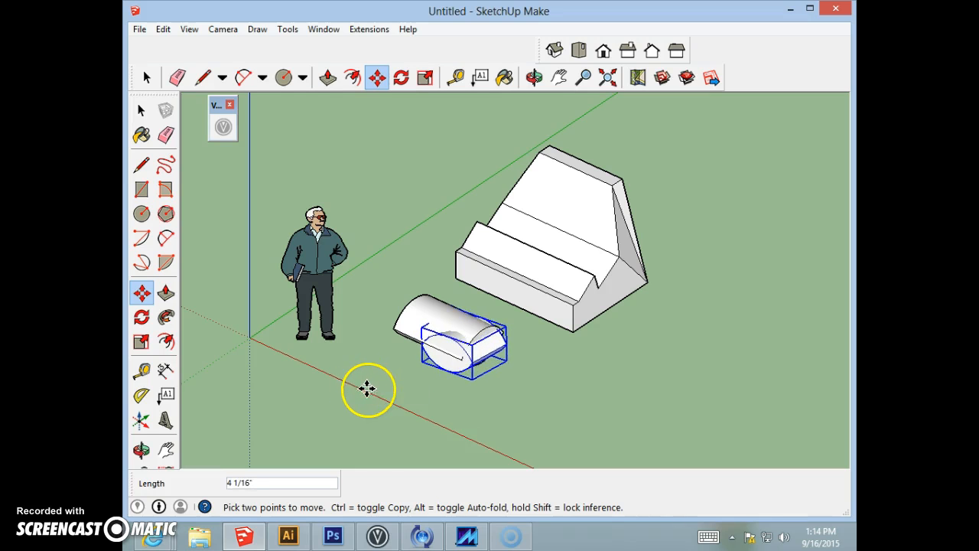
- Move the copy about 3 3/8" along the red axis, away from the figure
left_click(534, 77)
left_click_drag(557, 240, 324, 296)
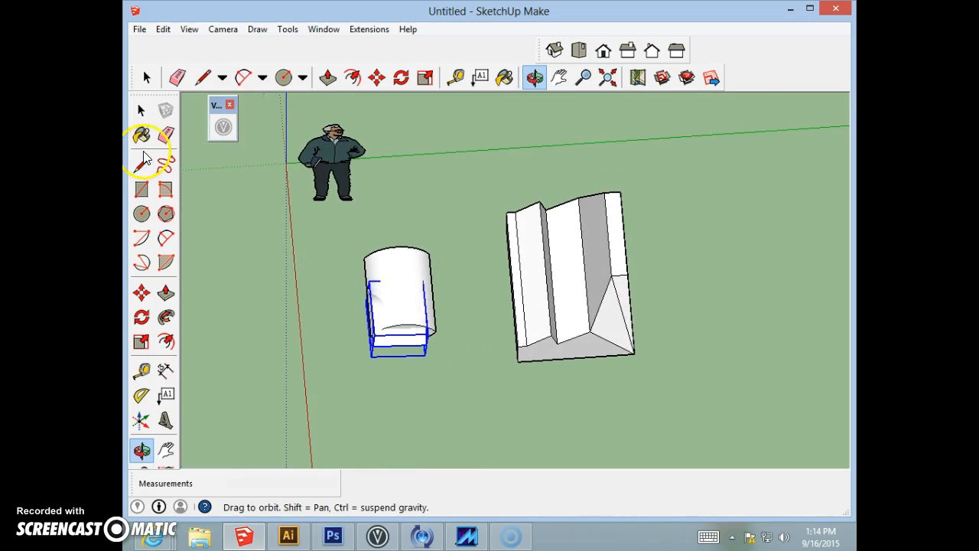
left_click(142, 295)
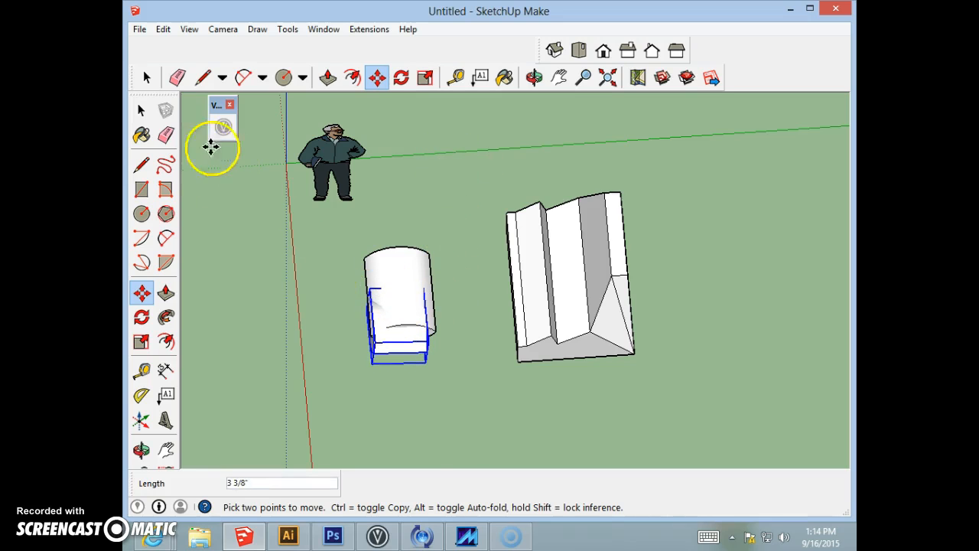
left_click(142, 114)
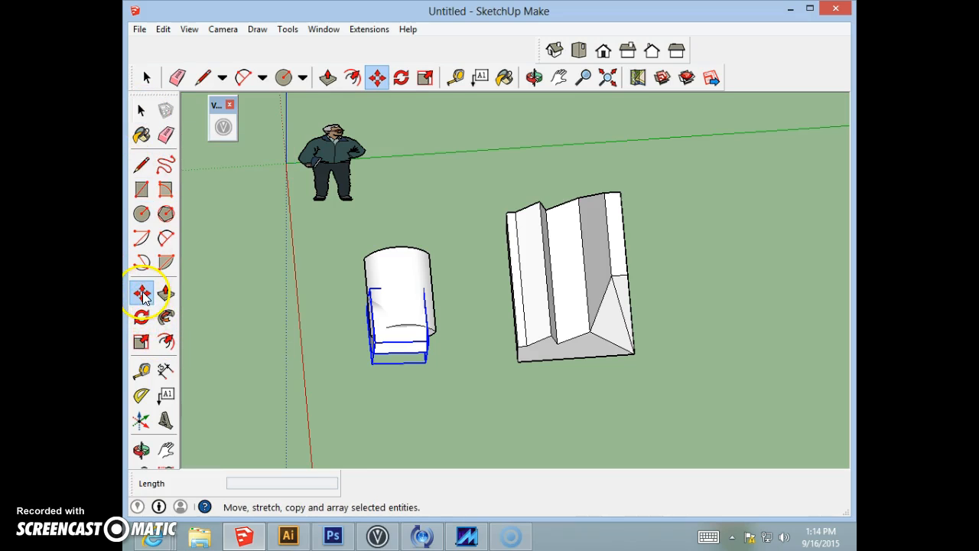
- Scale the copy to about 1.19 along the red axis from its side facing the original's far end
left_click(141, 342)
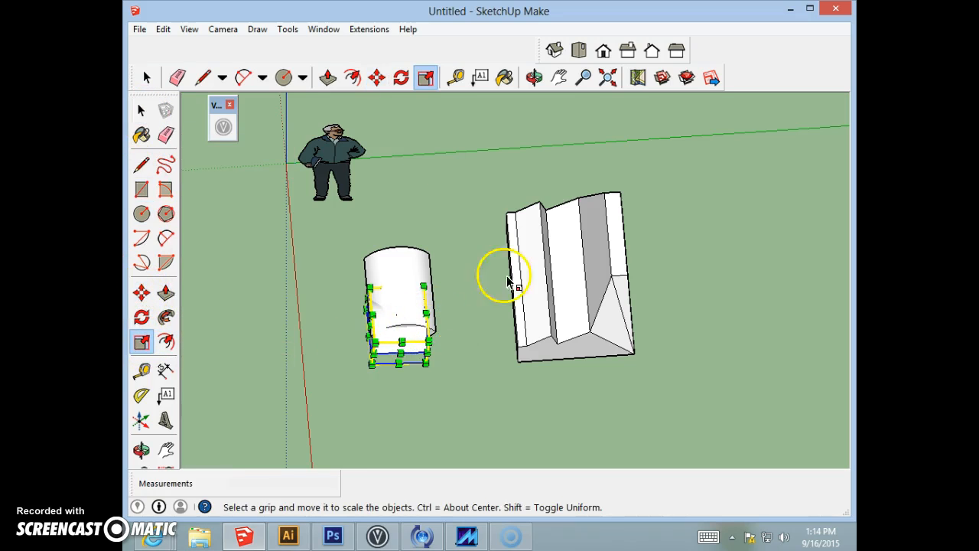
left_click(534, 78)
left_click_drag(533, 255, 324, 191)
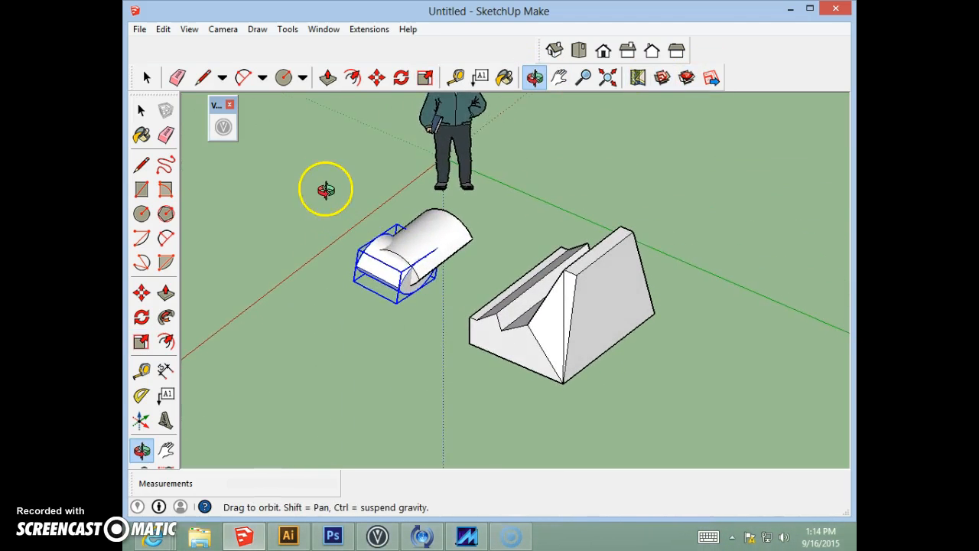
left_click(425, 77)
left_click_drag(419, 275, 389, 271)
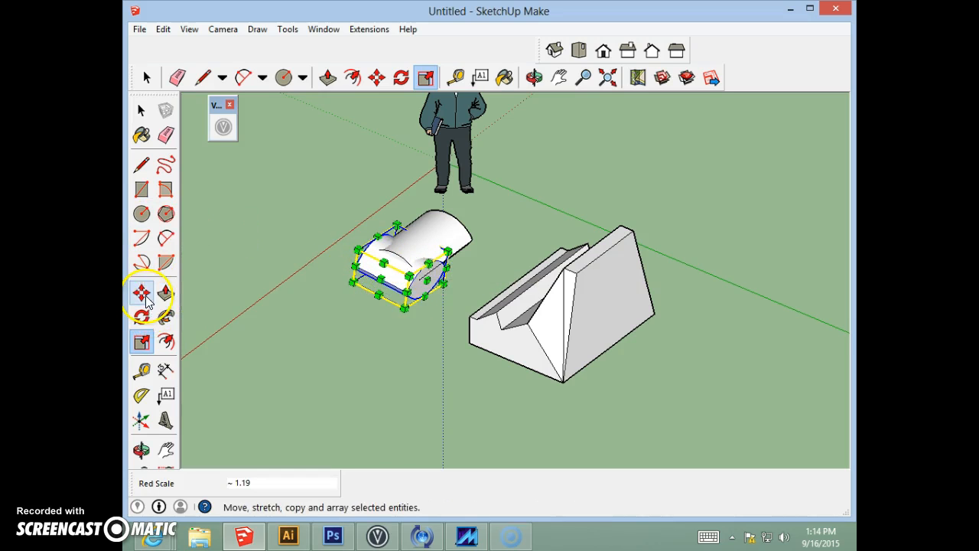
- Move the copy about 9 5/8" back toward the figure and adjust it flush with the original's outer end
left_click(141, 293)
left_click(409, 261)
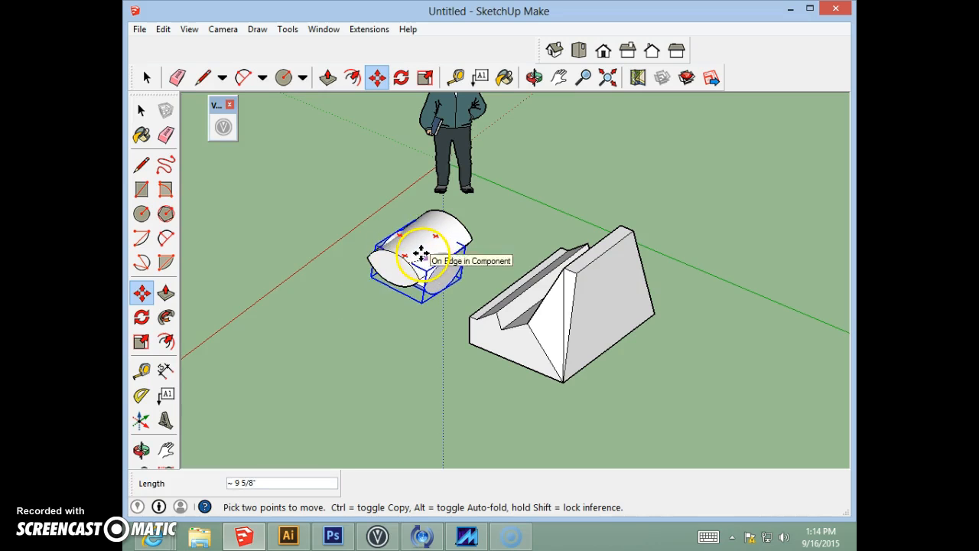
left_click(417, 246)
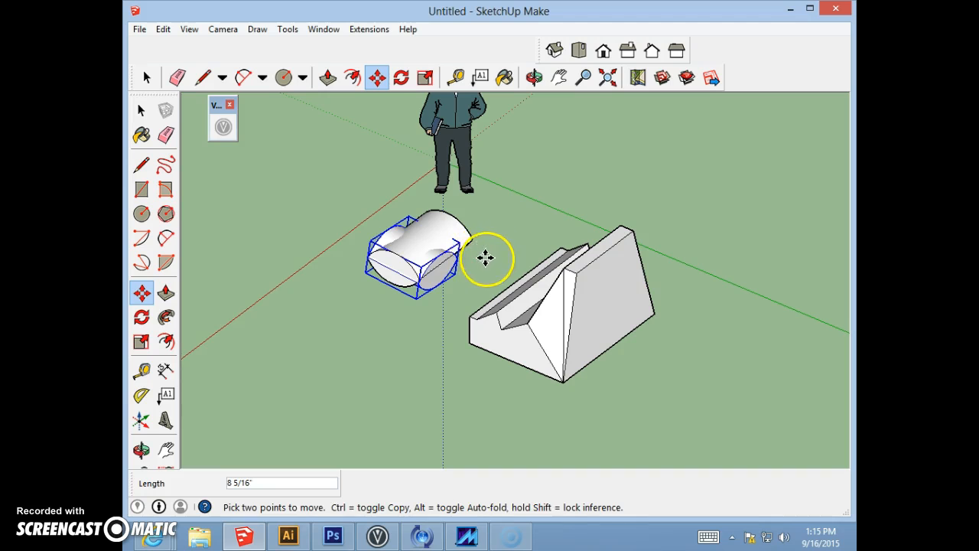
- Widen the copy to span the original's full length and scale it by about 1.14 along the blue axis
left_click(142, 343)
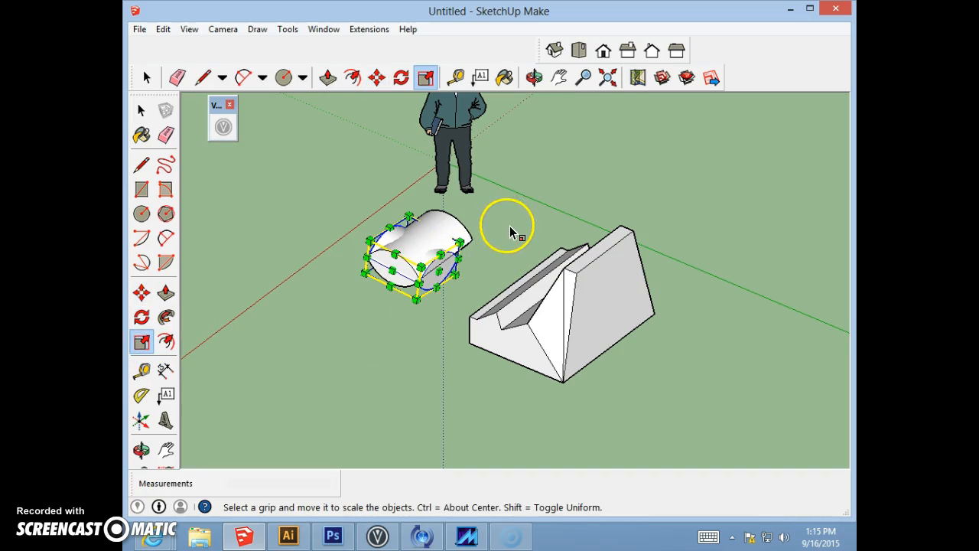
left_click(533, 77)
left_click_drag(547, 113, 221, 191)
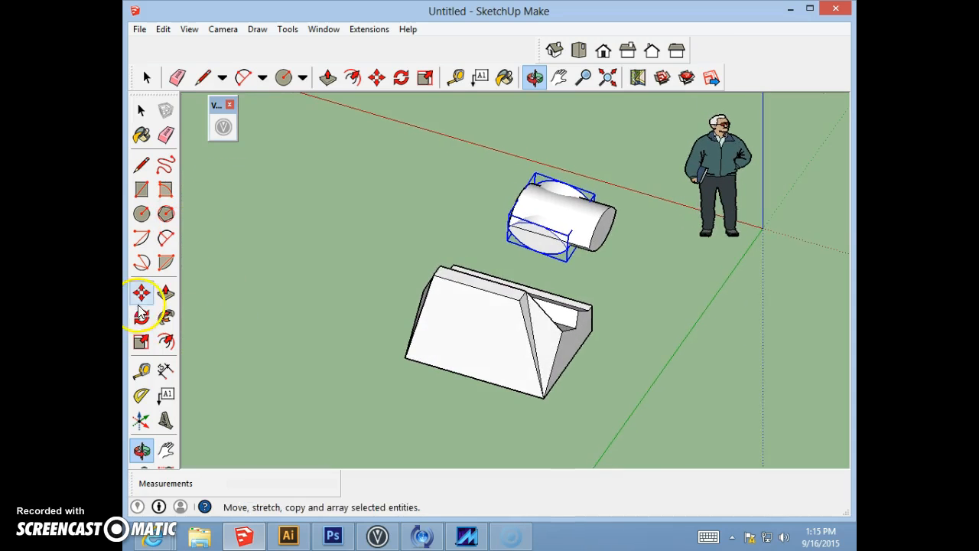
left_click(142, 343)
left_click_drag(570, 239, 555, 215)
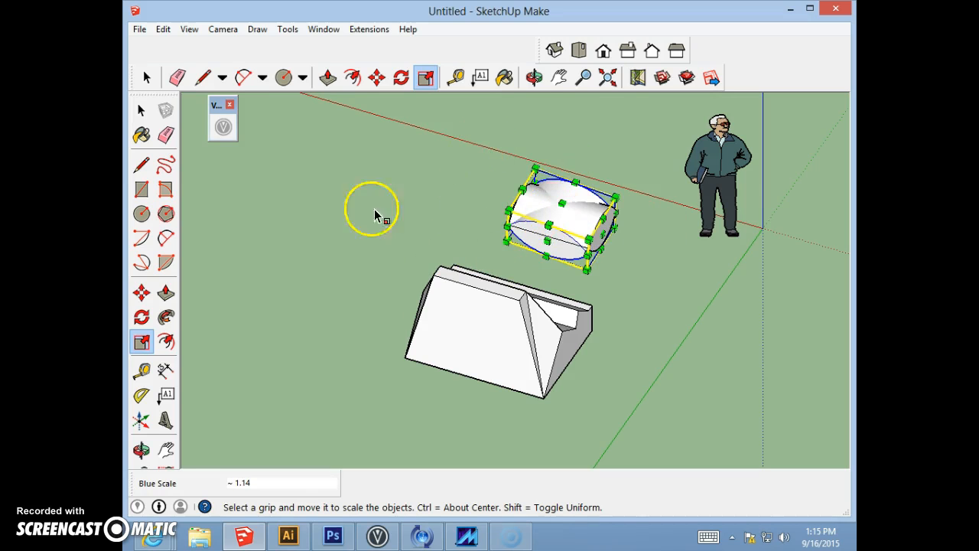
- Select both overlapping lens-shaped pieces and combine them into one component
left_click(142, 111)
left_click(350, 173)
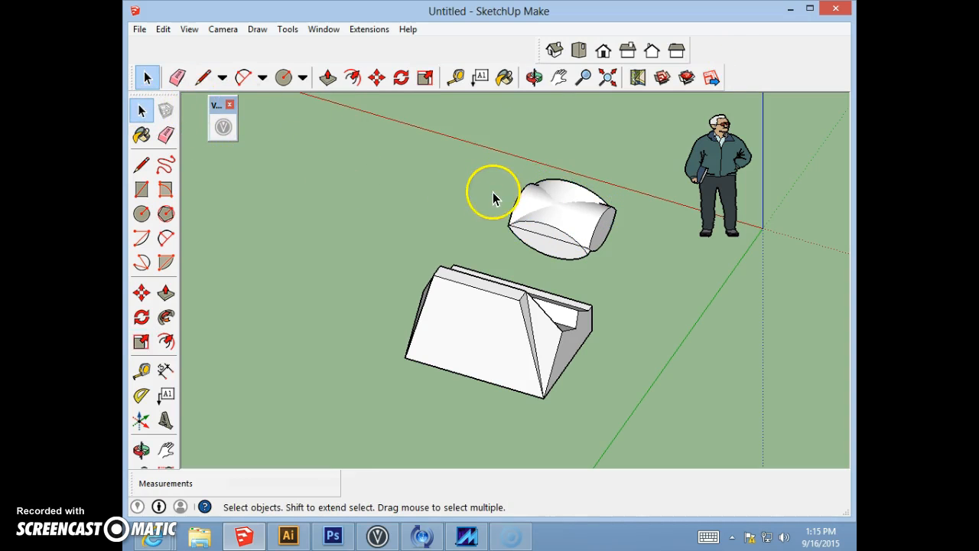
left_click_drag(488, 162, 618, 256)
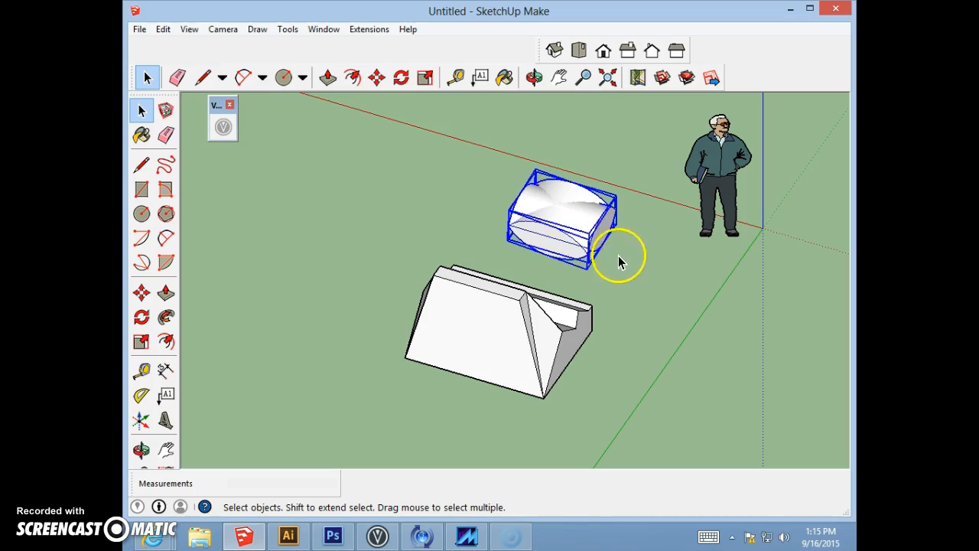
right_click(561, 230)
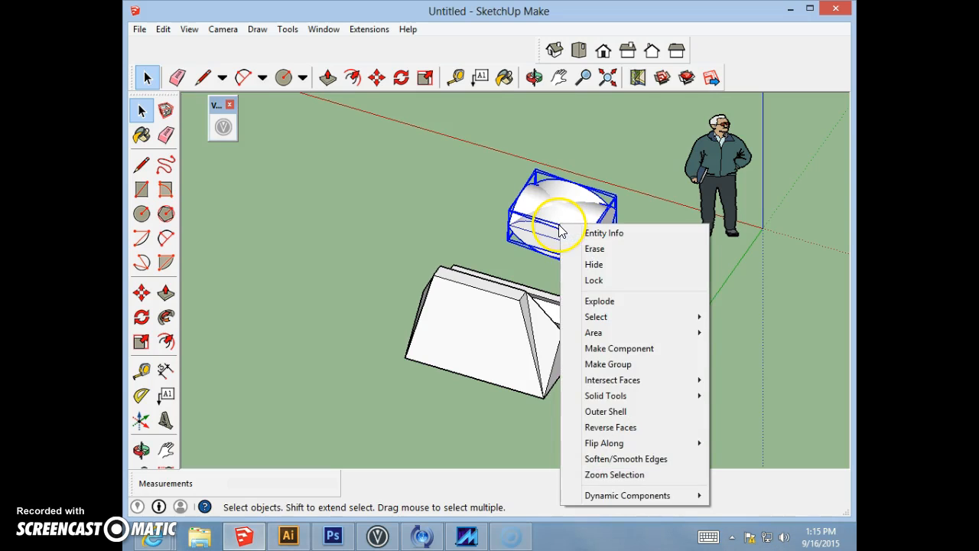
left_click(640, 348)
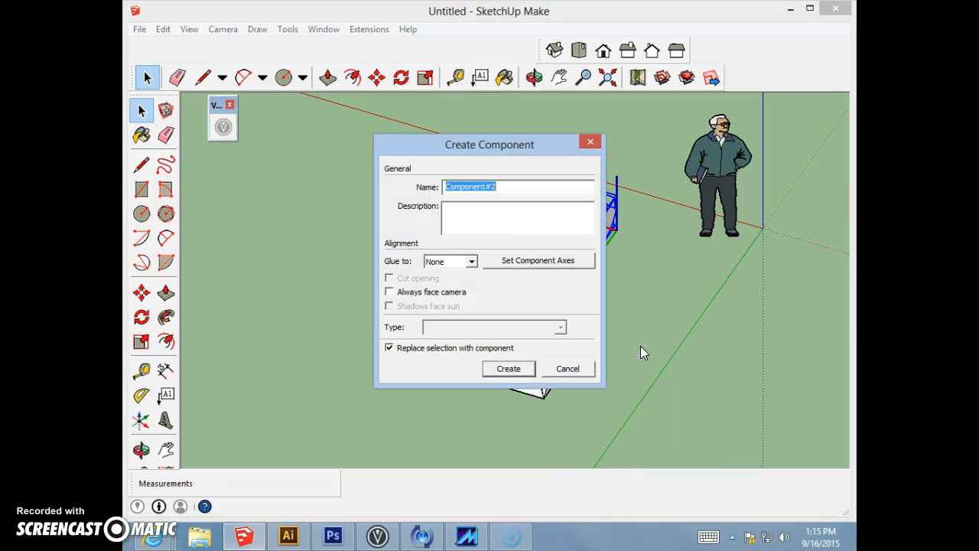
left_click(509, 369)
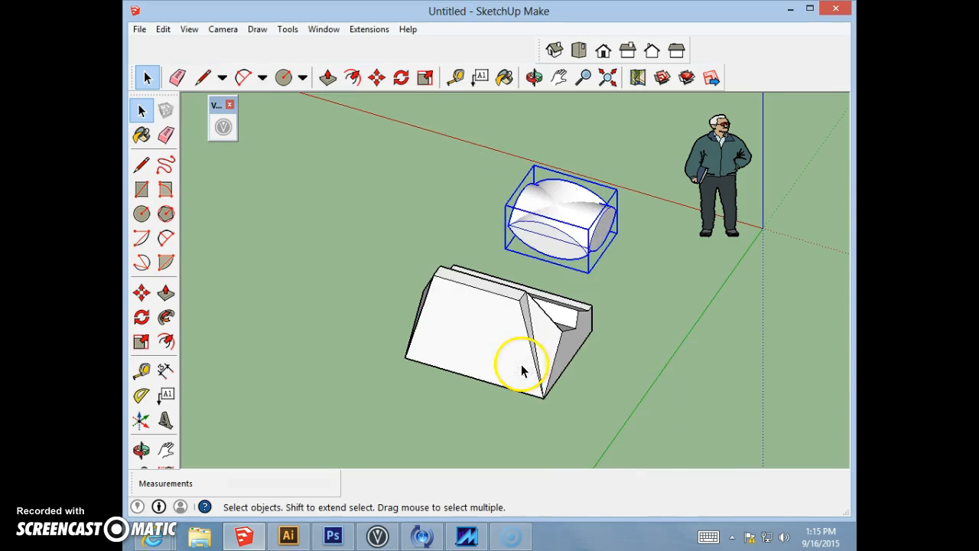
- Open the combined component and its nested piece, select their faces to inspect the structure, and exit back to the model
left_click(472, 186)
left_click(564, 218)
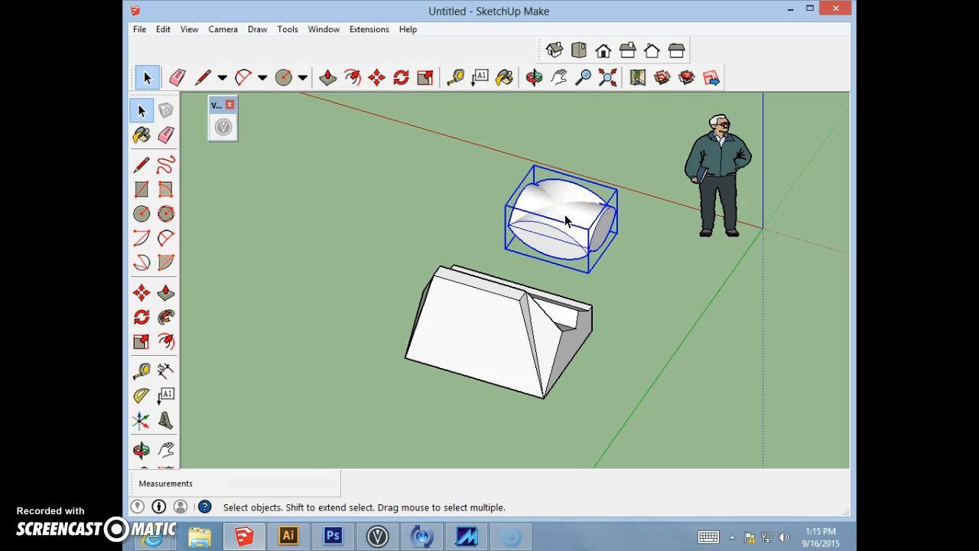
double_click(565, 219)
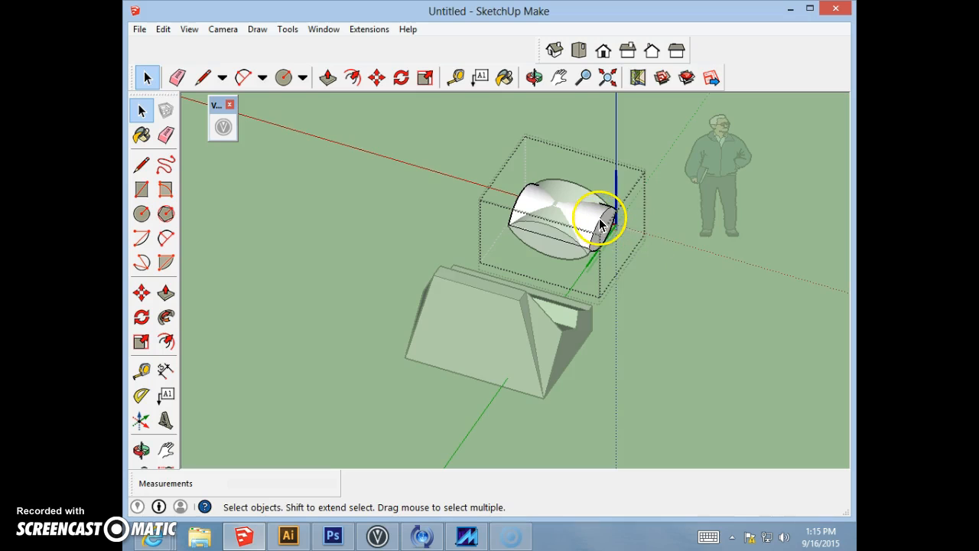
left_click(594, 228)
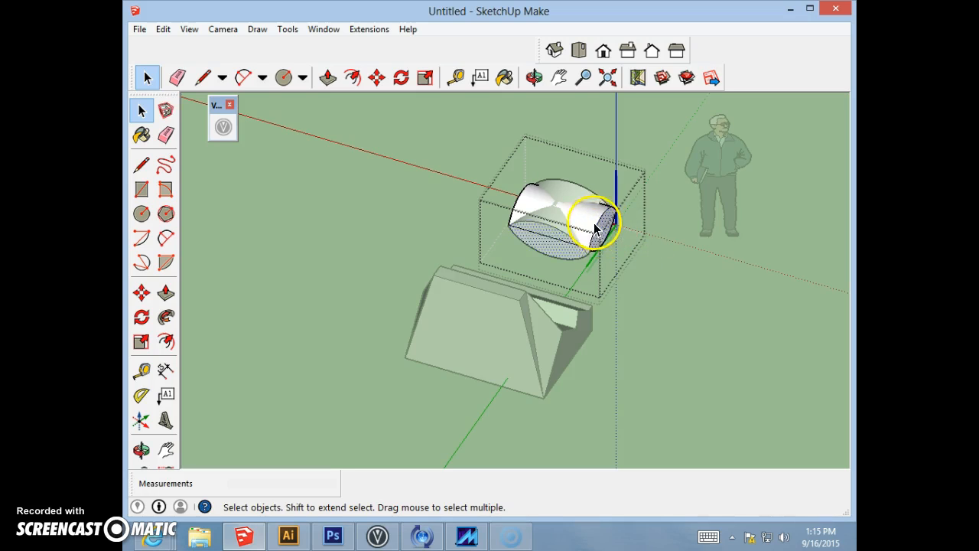
left_click(536, 199)
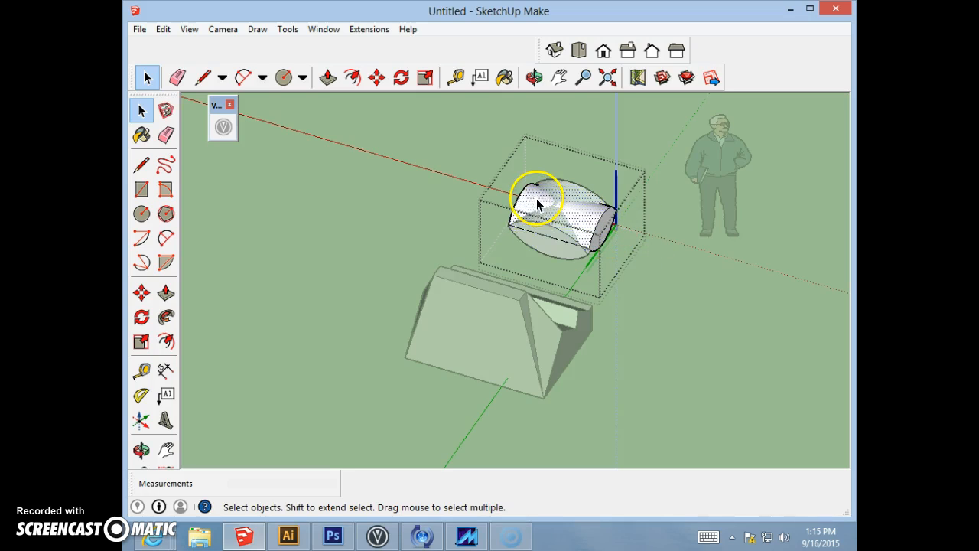
left_click(544, 239)
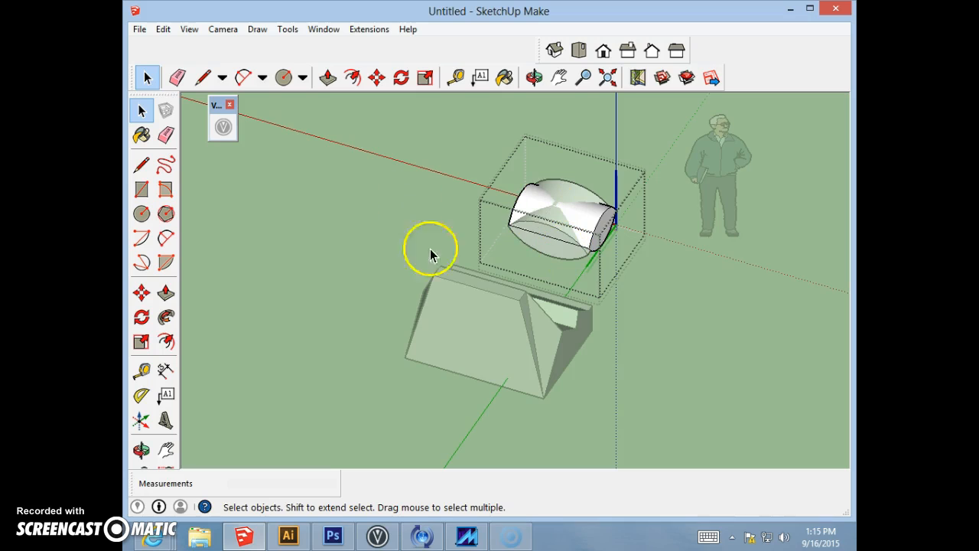
left_click(423, 209)
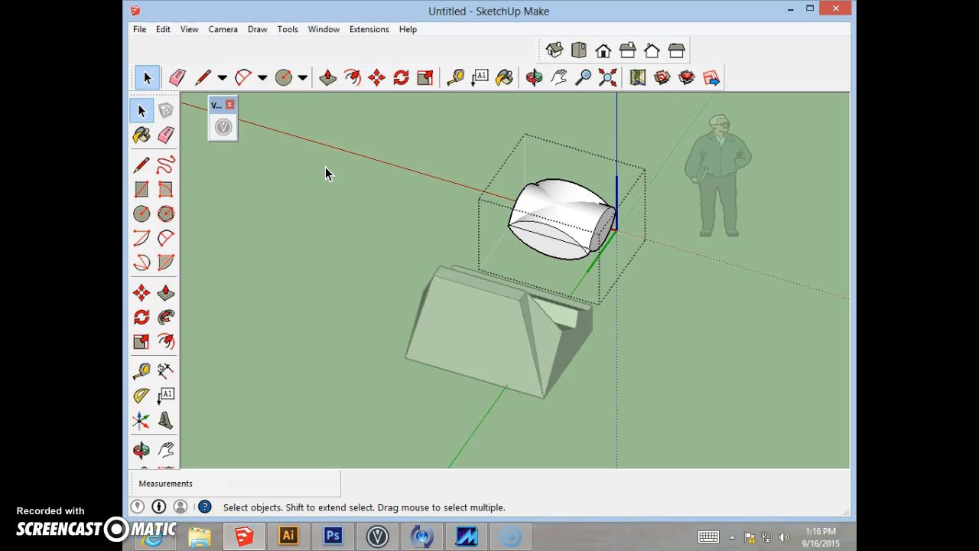
left_click(360, 250)
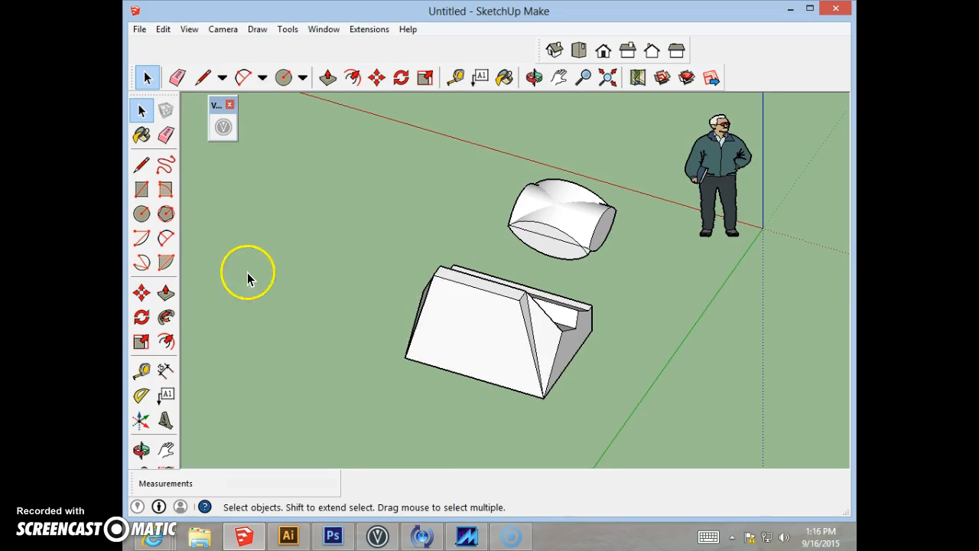
- Draw a circle with a radius of about 1' 7 5/8" on the ground beside the two pieces
left_click(142, 213)
left_click(337, 227)
left_click(379, 240)
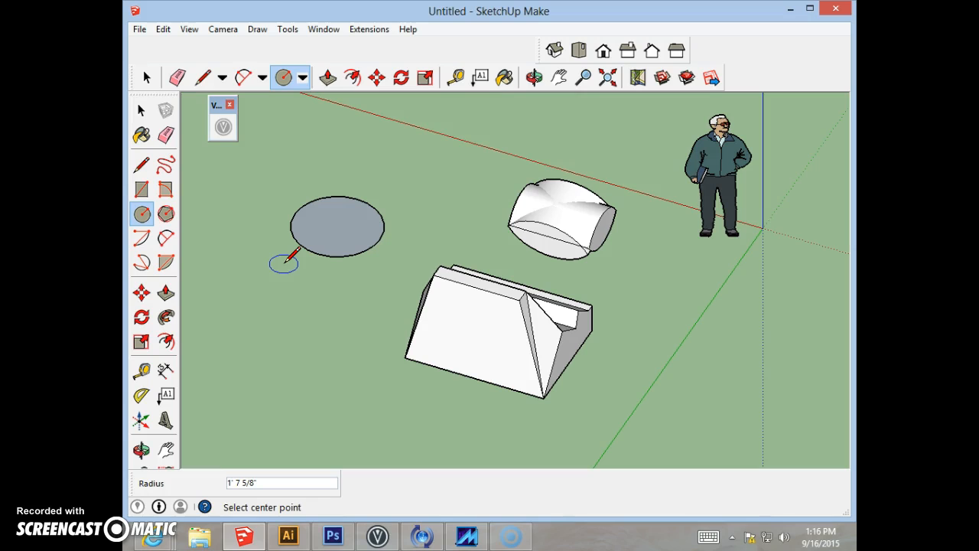
- Draw a vertical line about 2' 5" tall up from the circle's center
left_click(142, 164)
left_click(338, 225)
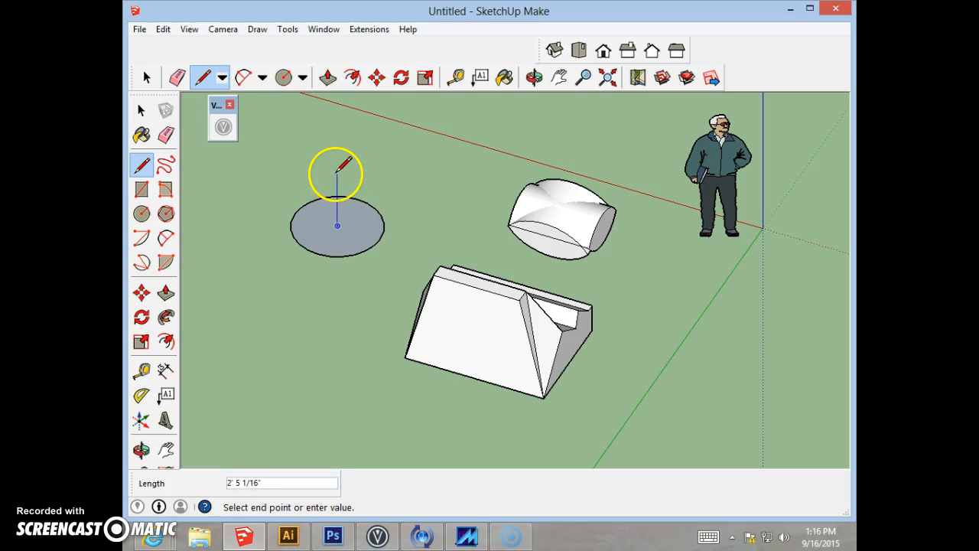
left_click(338, 170)
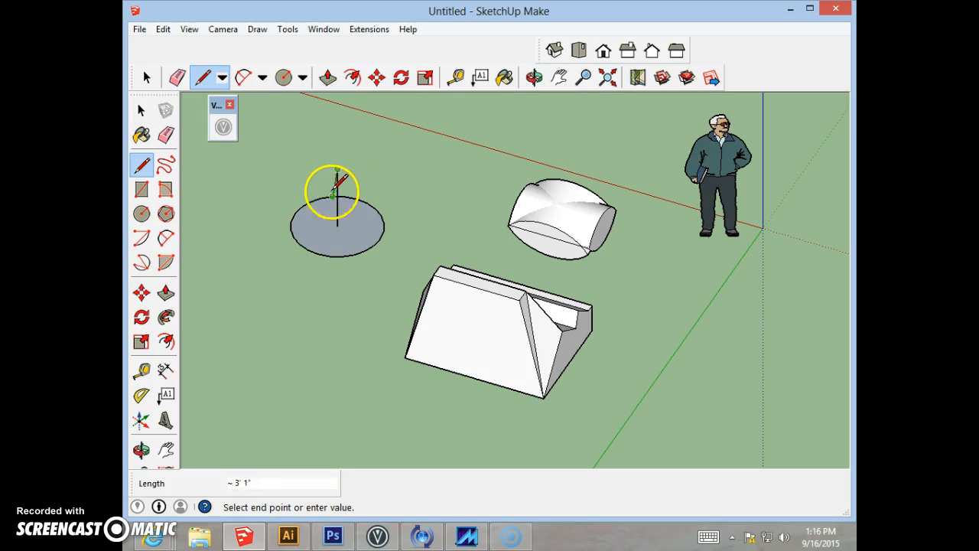
left_click(165, 214)
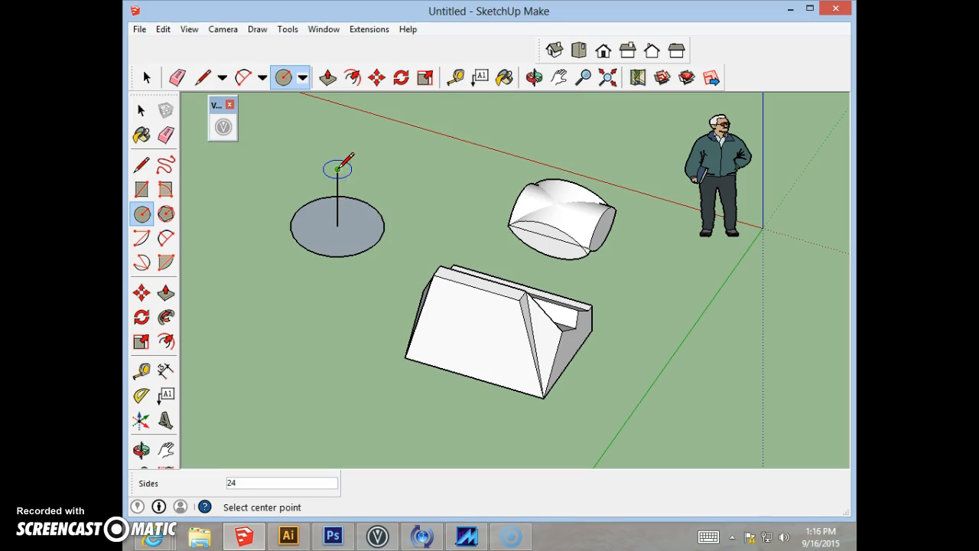
left_click_drag(338, 167, 338, 226)
left_click(338, 225)
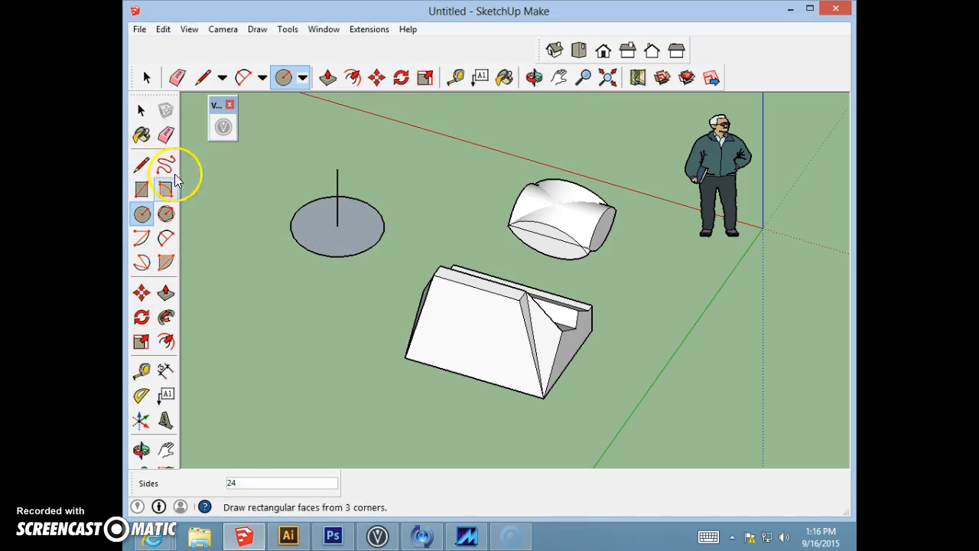
- Draw a radius line on the ground from the circle's center to its edge along the red axis
left_click(141, 165)
left_click(337, 226)
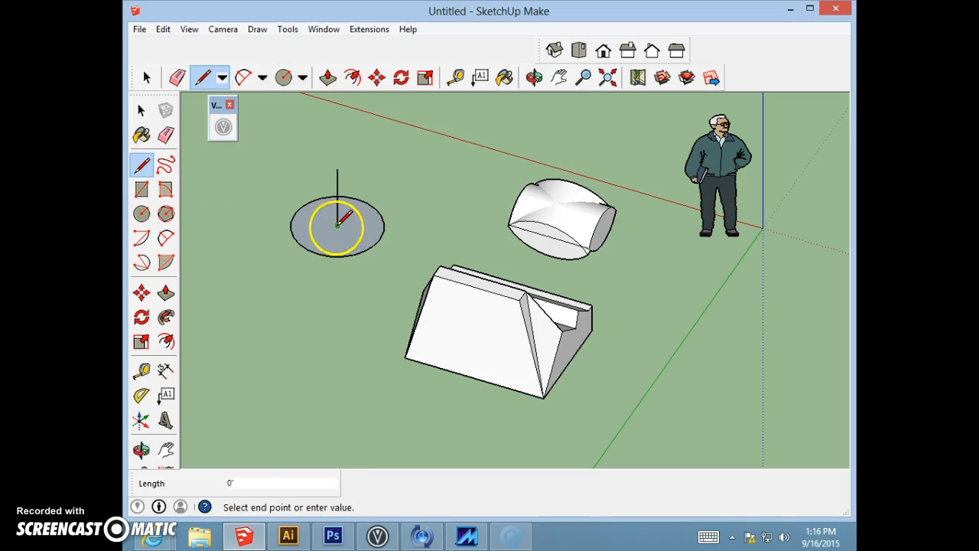
left_click(379, 238)
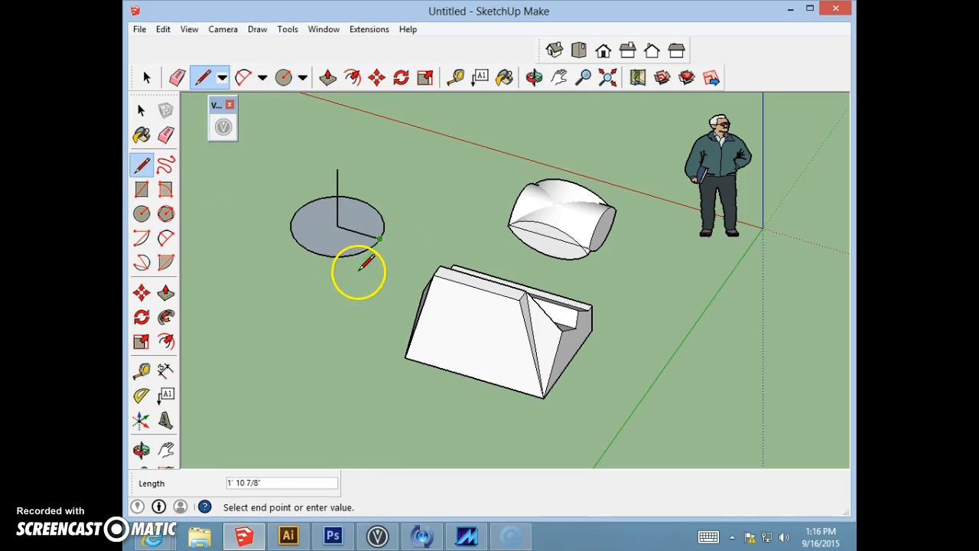
key("Escape")
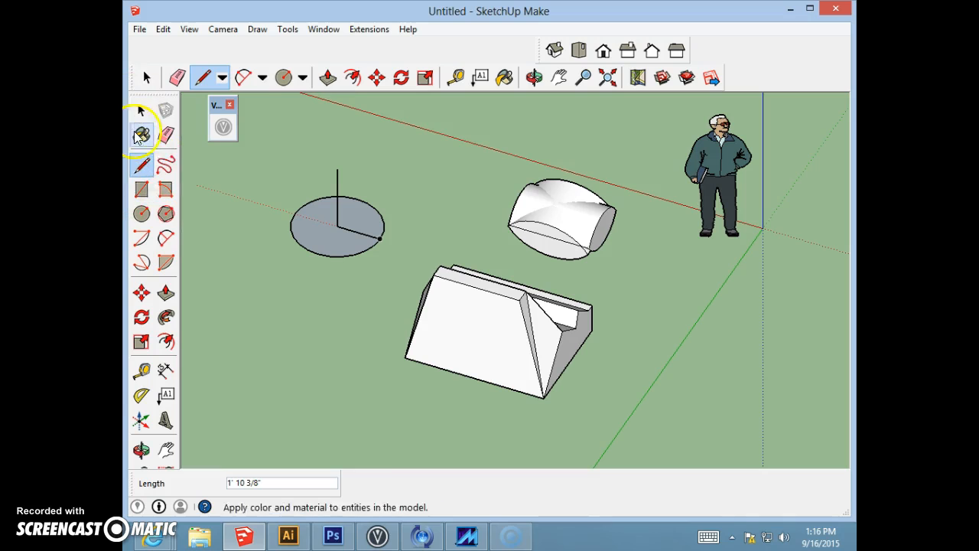
left_click(141, 215)
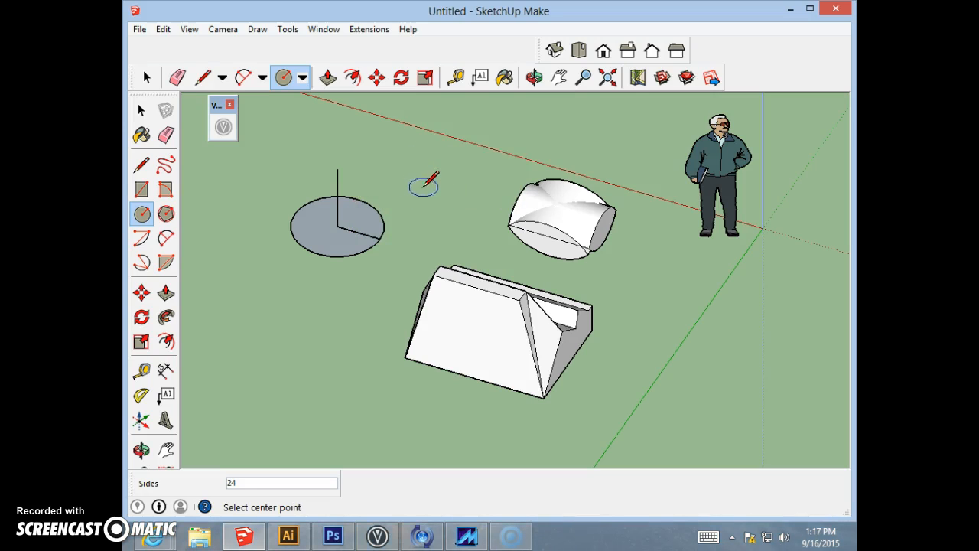
key("alt")
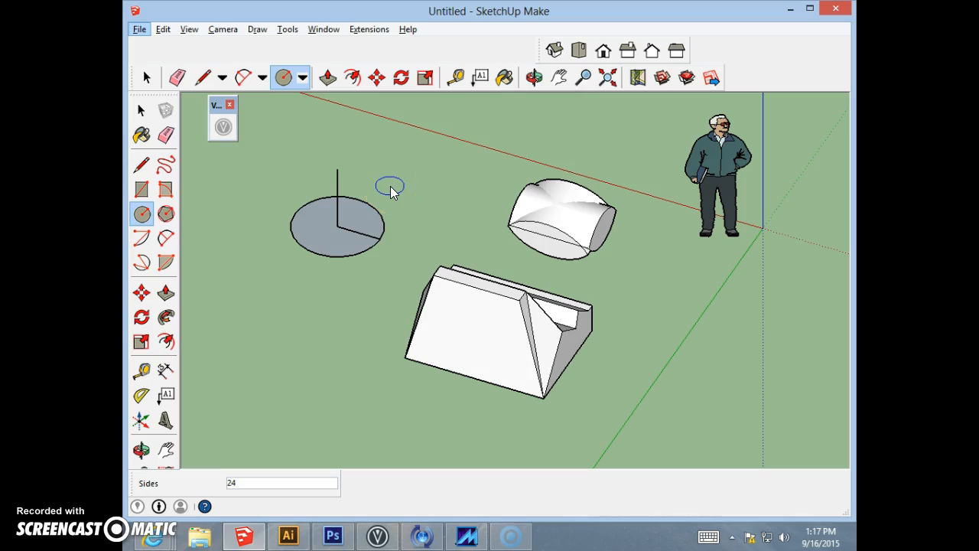
left_click(337, 226)
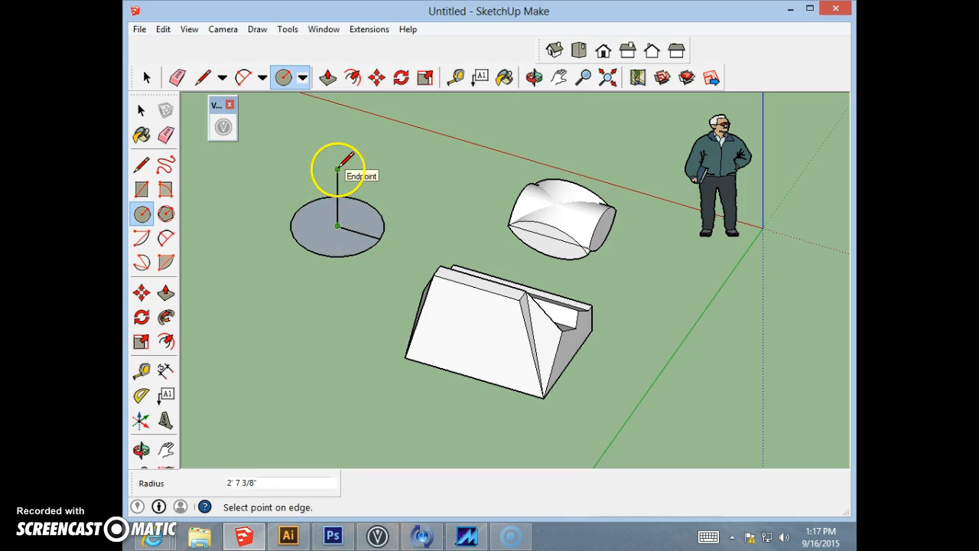
left_click(367, 248)
left_click(375, 238)
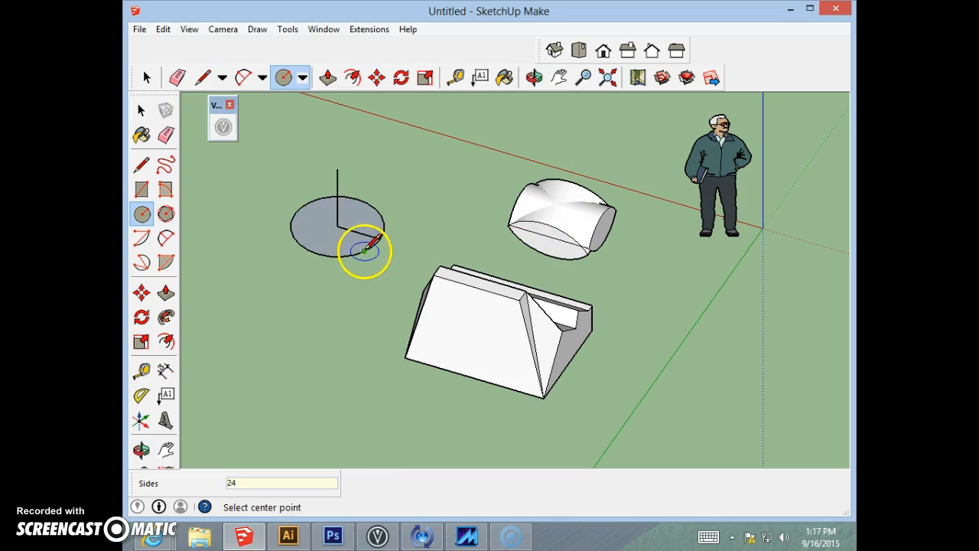
- From the front view, move the combined rounded component about 4' 7" sideways, clear of the bench and toward the circle
left_click(140, 110)
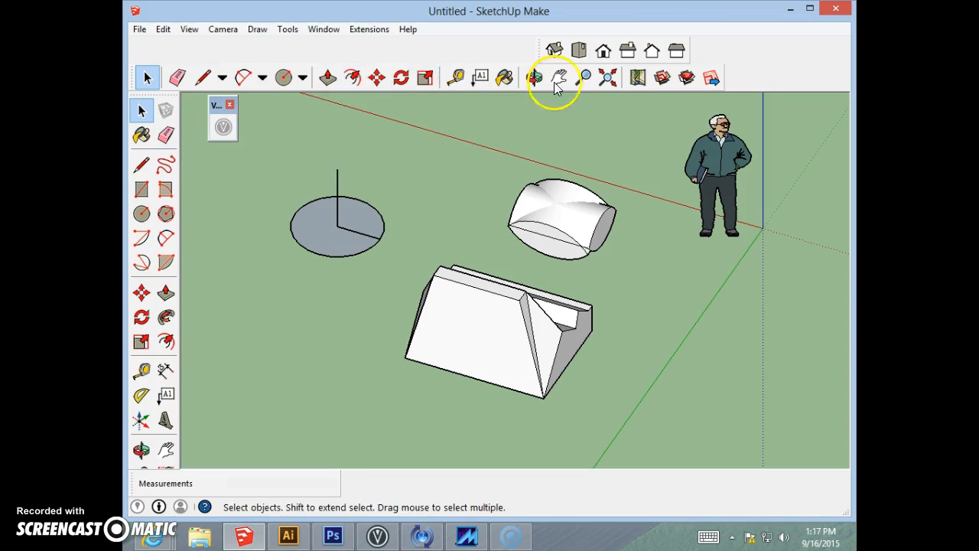
left_click(603, 51)
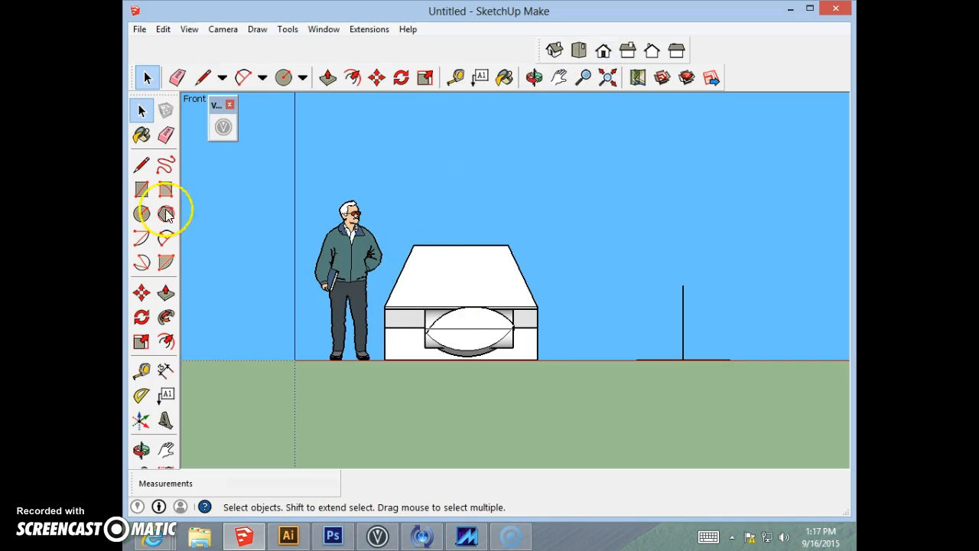
left_click(483, 333)
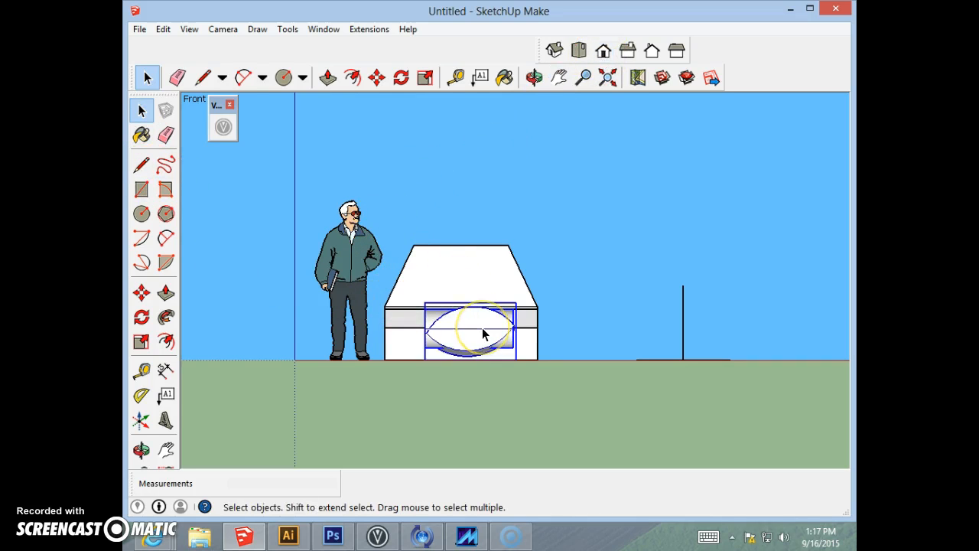
left_click(142, 293)
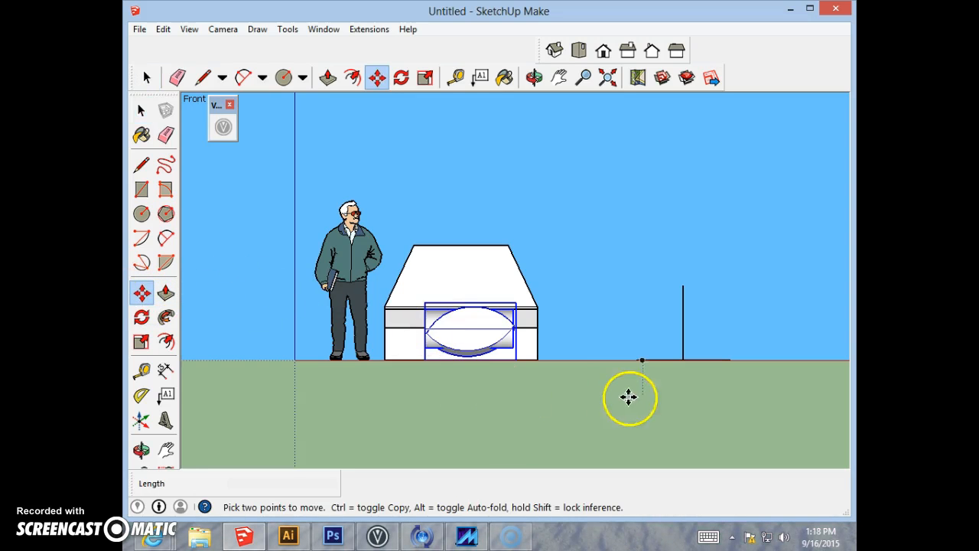
left_click(609, 361)
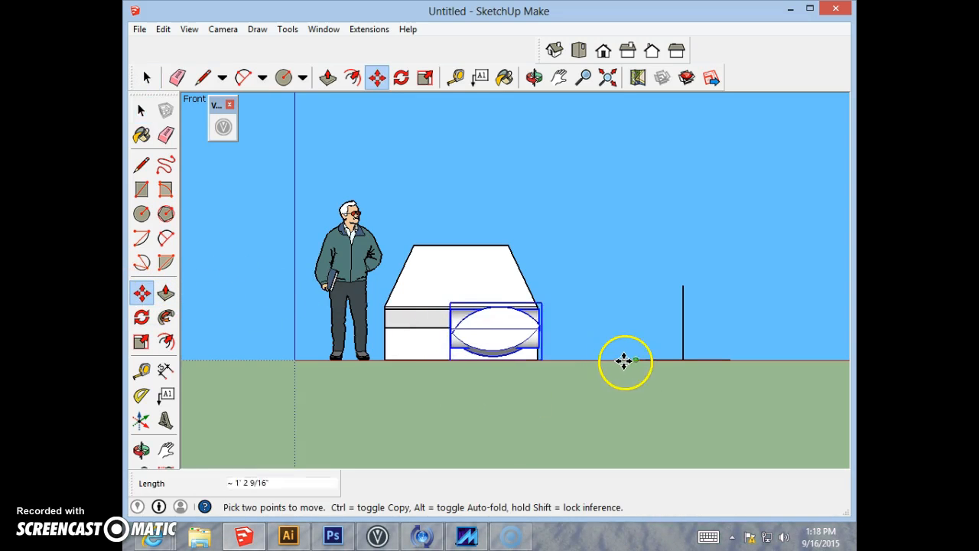
left_click(740, 353)
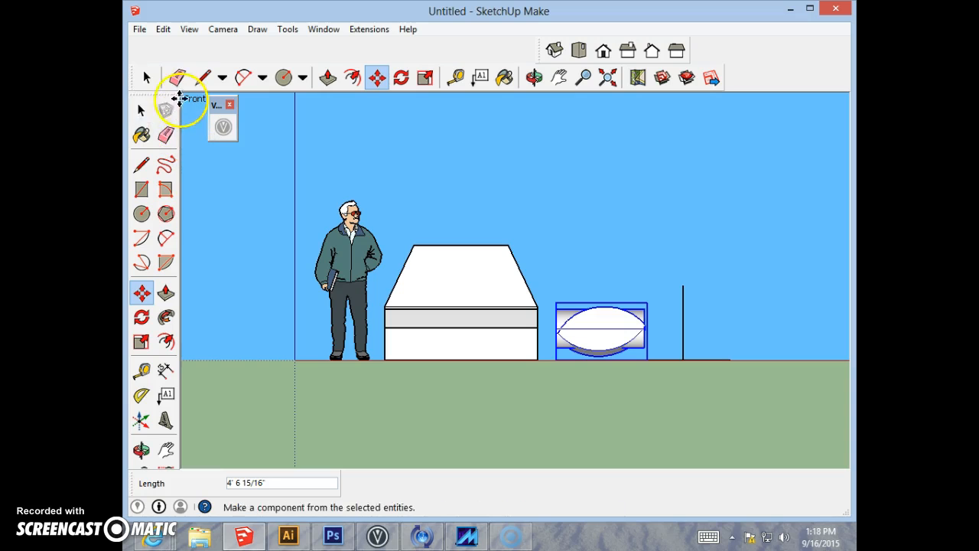
- From the top view, move the rounded component about 5' 5 1/2" so it sits centered over the bench
left_click(140, 114)
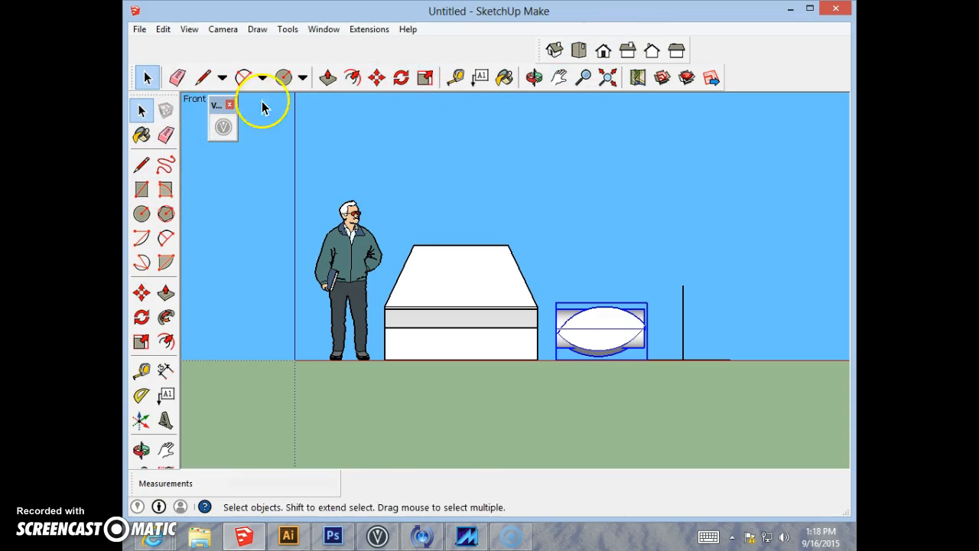
left_click(534, 77)
mouse_move(474, 175)
left_mouse_down()
mouse_move(383, 364)
mouse_move(435, 359)
mouse_move(459, 336)
left_mouse_up()
mouse_move(470, 369)
left_mouse_down()
mouse_move(466, 267)
mouse_move(479, 267)
mouse_move(471, 328)
left_mouse_up()
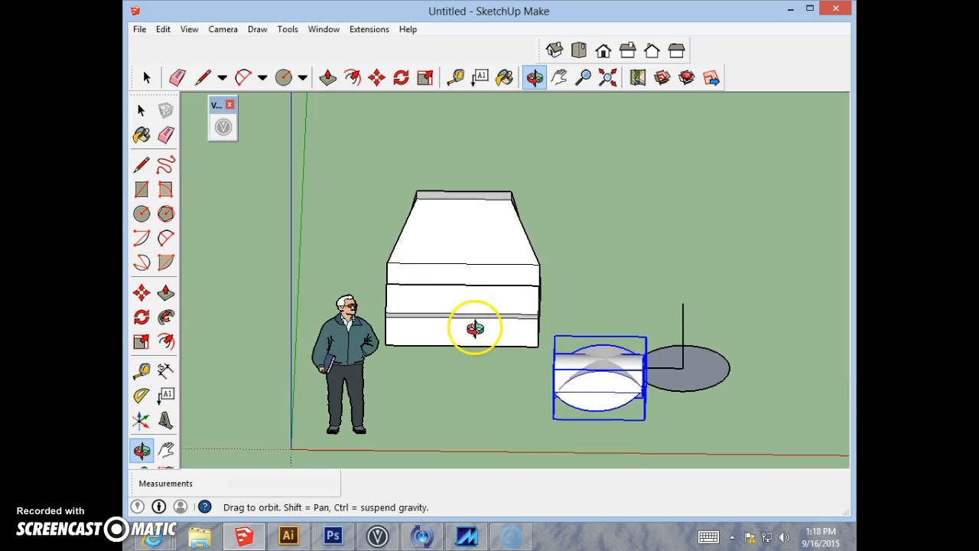
left_click(579, 50)
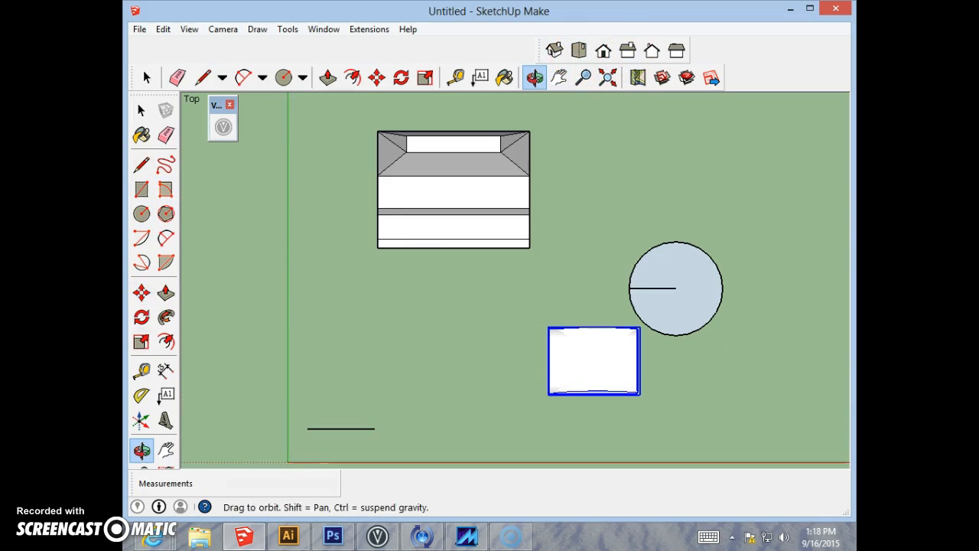
left_click(140, 298)
left_click(619, 371)
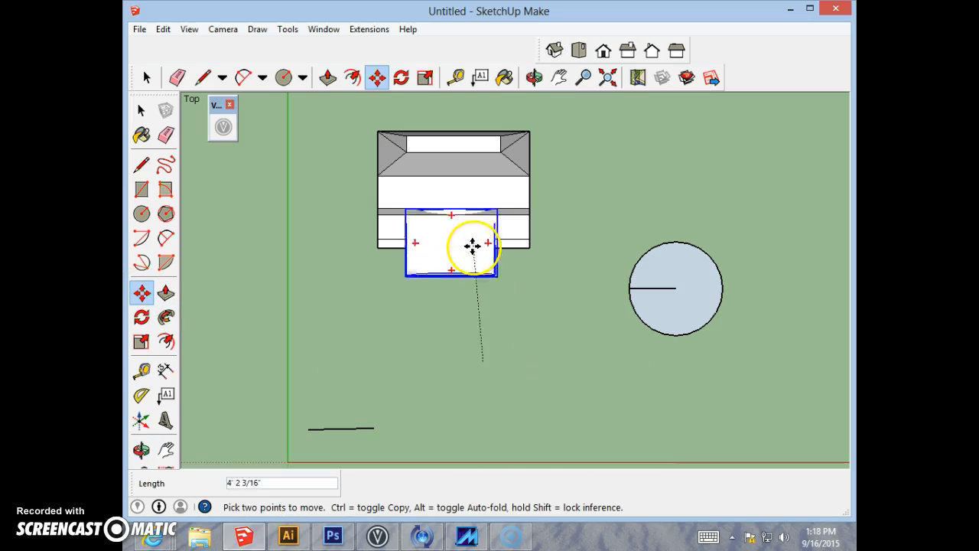
left_click(477, 205)
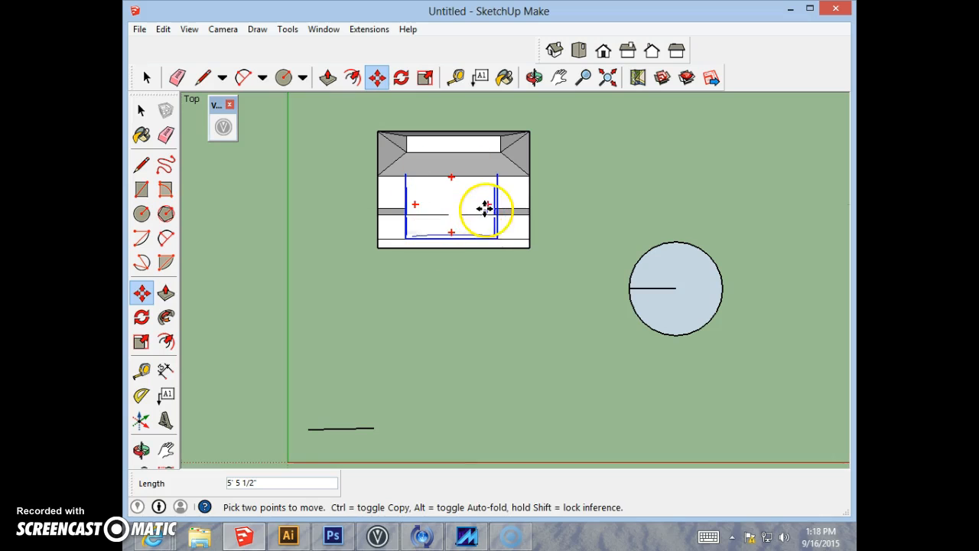